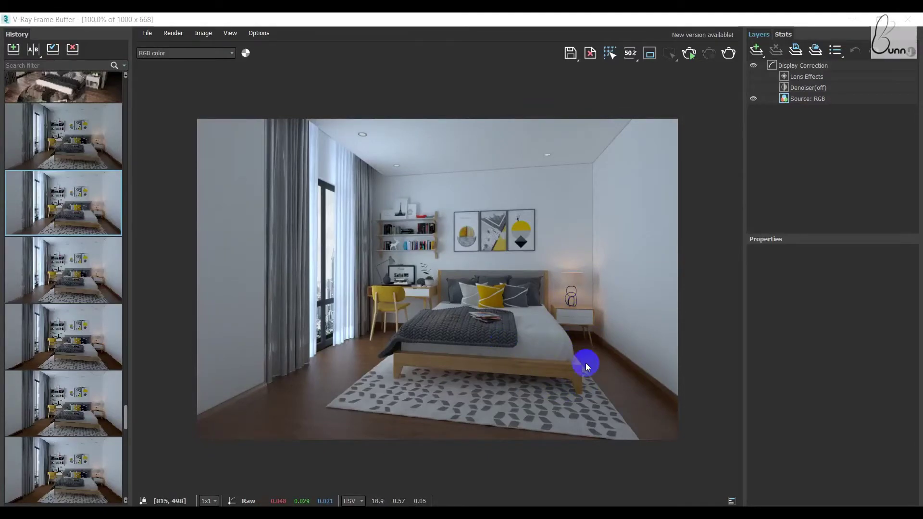
Drag the V-Ray Frame Buffer aside to reveal the bedroom scene and select an object.
{"action": "left_click_drag", "start_coordinate": [651, 17], "coordinate": [192, 87]}
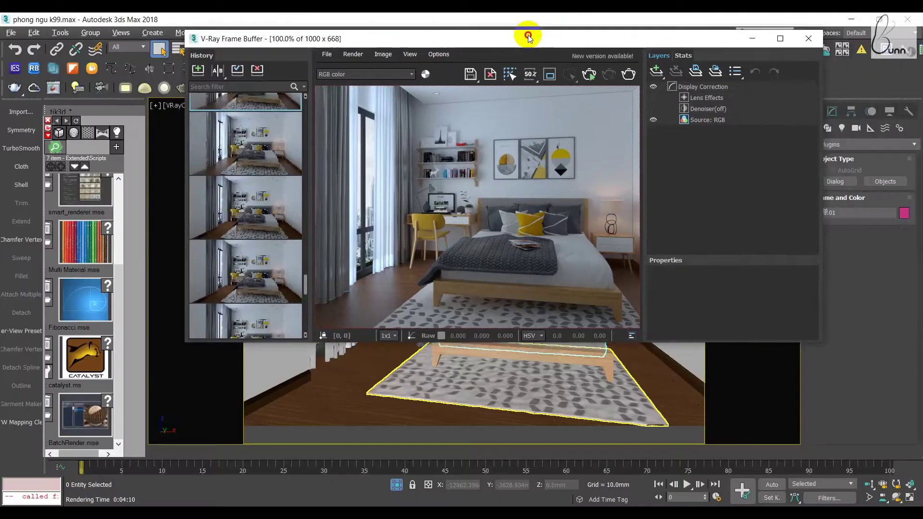
{"action": "left_click", "coordinate": [518, 190]}
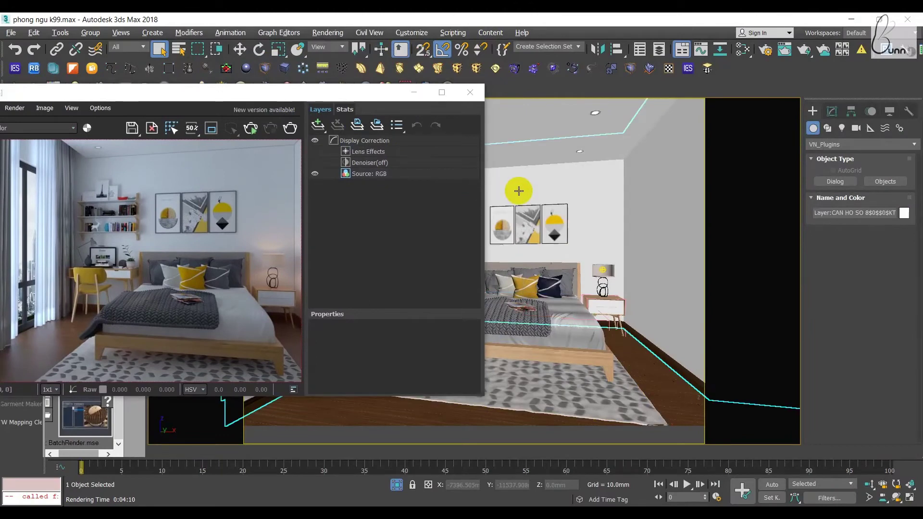
Open the Slate Material Editor with M, move it right, and pan around the existing node graph.
{"action": "key", "text": "m"}
{"action": "left_click_drag", "start_coordinate": [262, 170], "coordinate": [623, 133]}
{"action": "scroll", "coordinate": [373, 253], "scroll_direction": "up", "scroll_amount": 2}
{"action": "scroll", "coordinate": [457, 275], "scroll_direction": "down", "scroll_amount": 3}
{"action": "scroll", "coordinate": [457, 275], "scroll_direction": "down", "scroll_amount": 2}
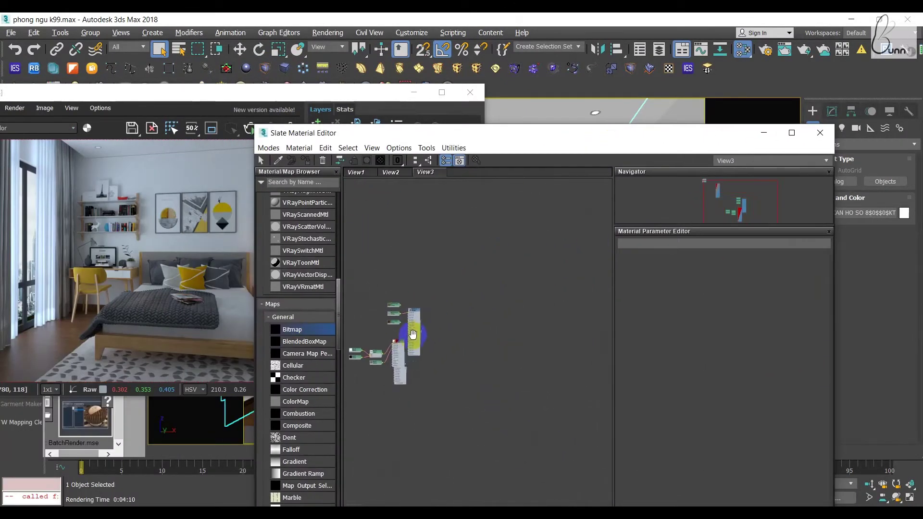
{"action": "scroll", "coordinate": [429, 330], "scroll_direction": "down", "scroll_amount": 2}
{"action": "mouse_move", "coordinate": [475, 310]}
{"action": "middle_mouse_down"}
{"action": "mouse_move", "coordinate": [492, 362]}
{"action": "mouse_move", "coordinate": [466, 340]}
{"action": "middle_mouse_up"}
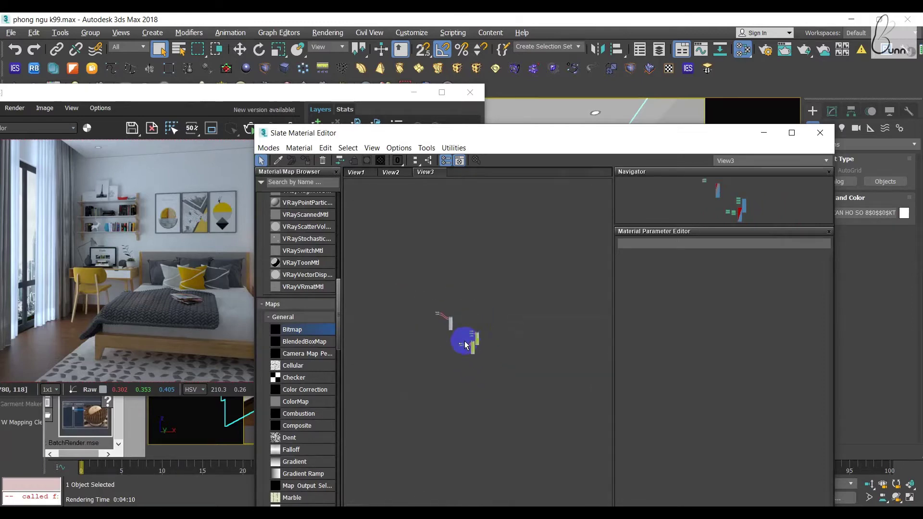
{"action": "scroll", "coordinate": [465, 339], "scroll_direction": "up", "scroll_amount": 3}
{"action": "middle_click_drag", "start_coordinate": [544, 253], "coordinate": [494, 267]}
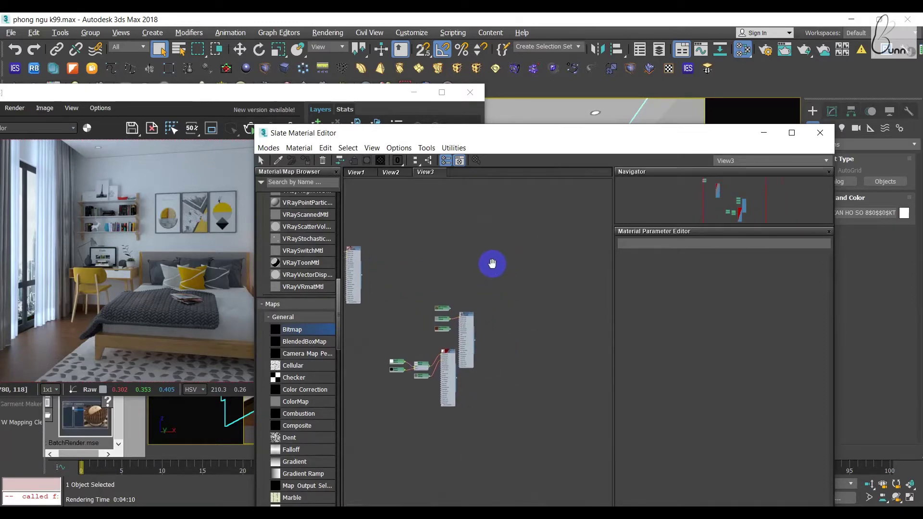
{"action": "scroll", "coordinate": [494, 267], "scroll_direction": "down", "scroll_amount": 1}
{"action": "scroll", "coordinate": [500, 265], "scroll_direction": "up", "scroll_amount": 1}
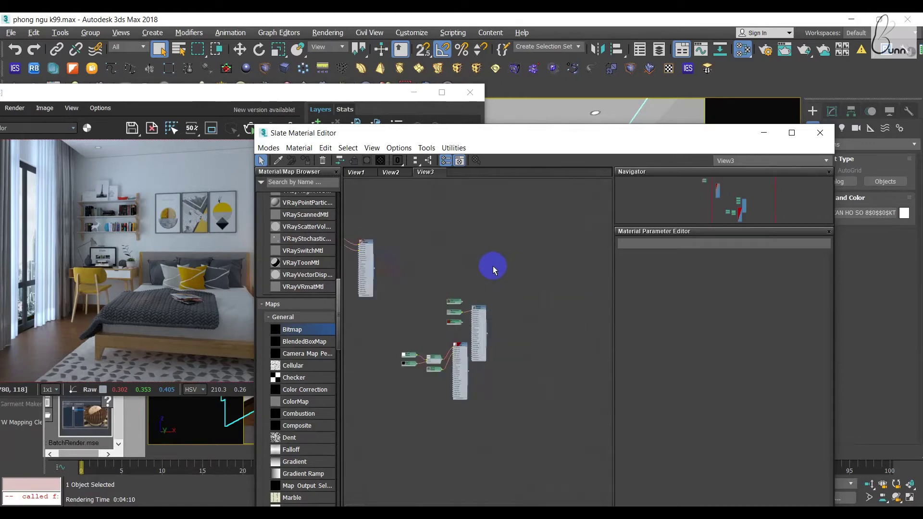
{"action": "middle_click_drag", "start_coordinate": [492, 266], "coordinate": [409, 274]}
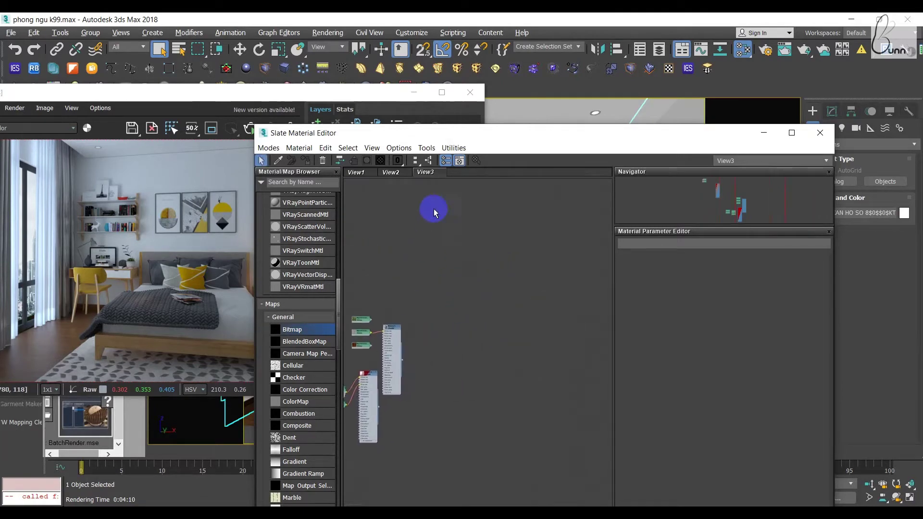
Create a new node view named View4 from the View3 tab and scroll the browser to V-Ray materials.
{"action": "right_click", "coordinate": [435, 173]}
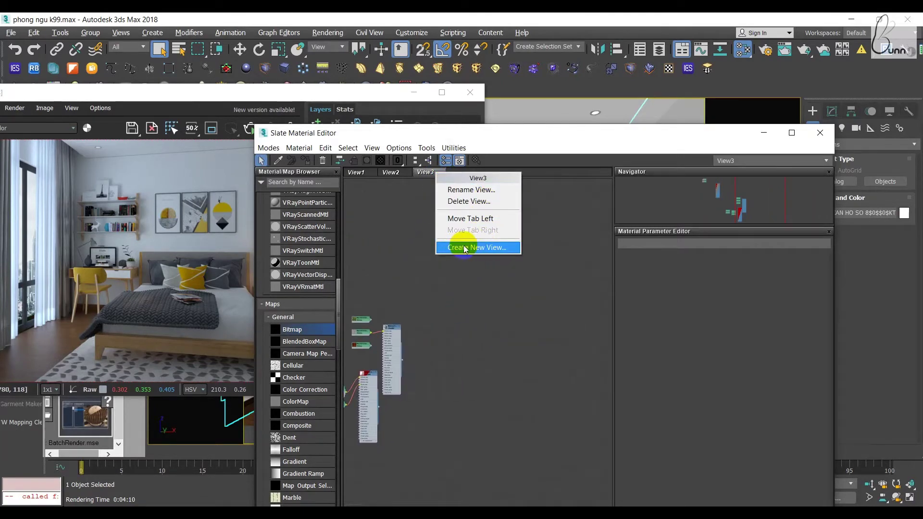
{"action": "left_click", "coordinate": [464, 248]}
{"action": "left_click", "coordinate": [464, 263]}
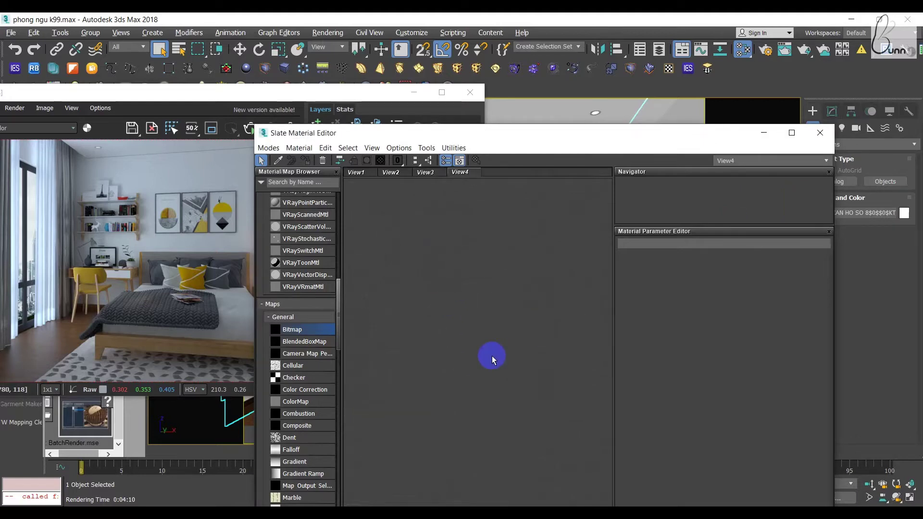
{"action": "mouse_move", "coordinate": [509, 140]}
{"action": "left_mouse_down"}
{"action": "mouse_move", "coordinate": [501, 335]}
{"action": "mouse_move", "coordinate": [455, 103]}
{"action": "left_mouse_up"}
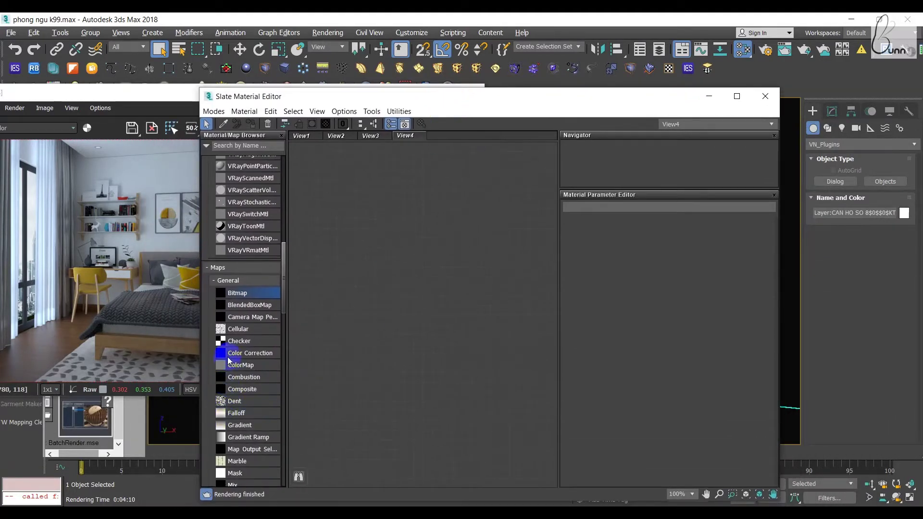
{"action": "scroll", "coordinate": [230, 360], "scroll_direction": "down", "scroll_amount": 3}
{"action": "scroll", "coordinate": [236, 356], "scroll_direction": "up", "scroll_amount": 4}
{"action": "scroll", "coordinate": [240, 288], "scroll_direction": "up", "scroll_amount": 3}
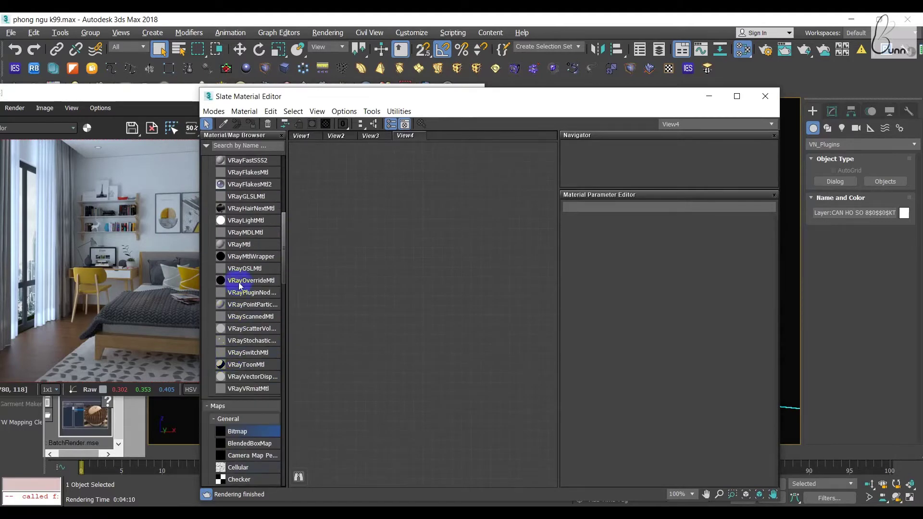
Drag a VRayMtl into View4, rename it 'mau', and reposition the editor window.
{"action": "left_click_drag", "start_coordinate": [244, 249], "coordinate": [453, 227]}
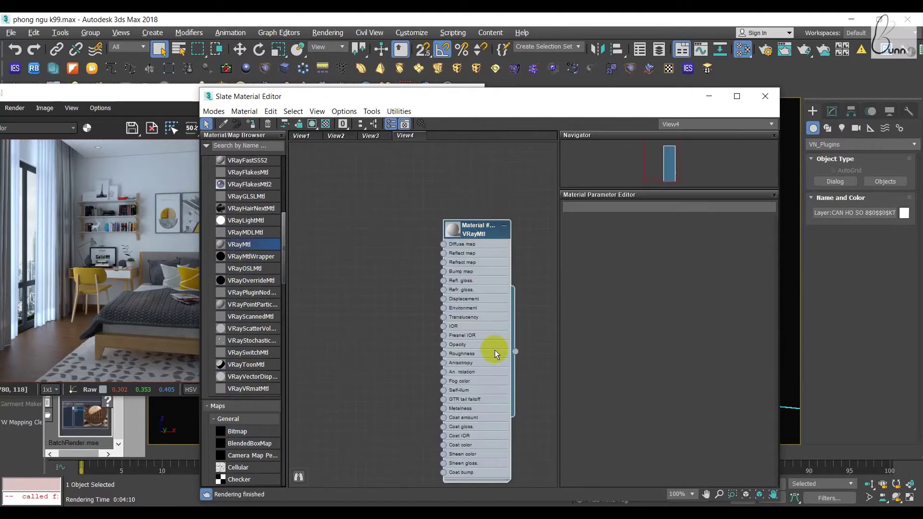
{"action": "left_click", "coordinate": [484, 230]}
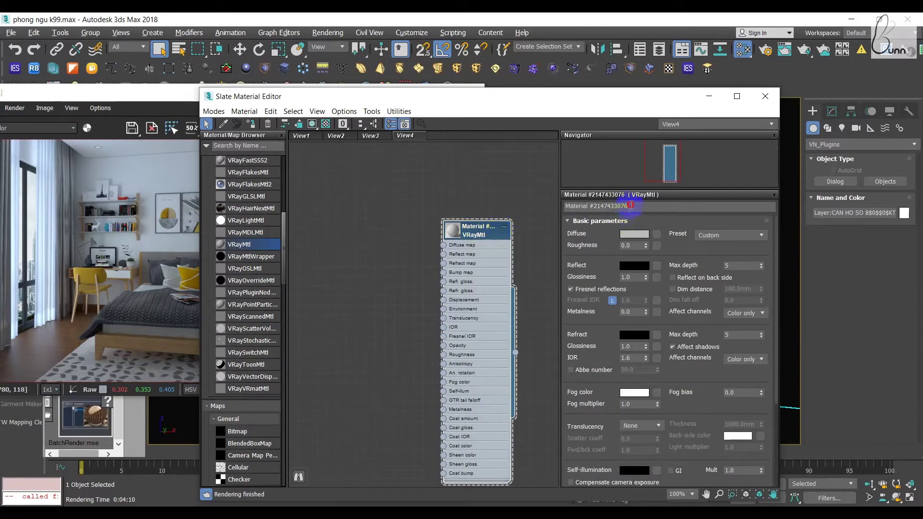
{"action": "double_click", "coordinate": [631, 205]}
{"action": "type", "text": "mau"}
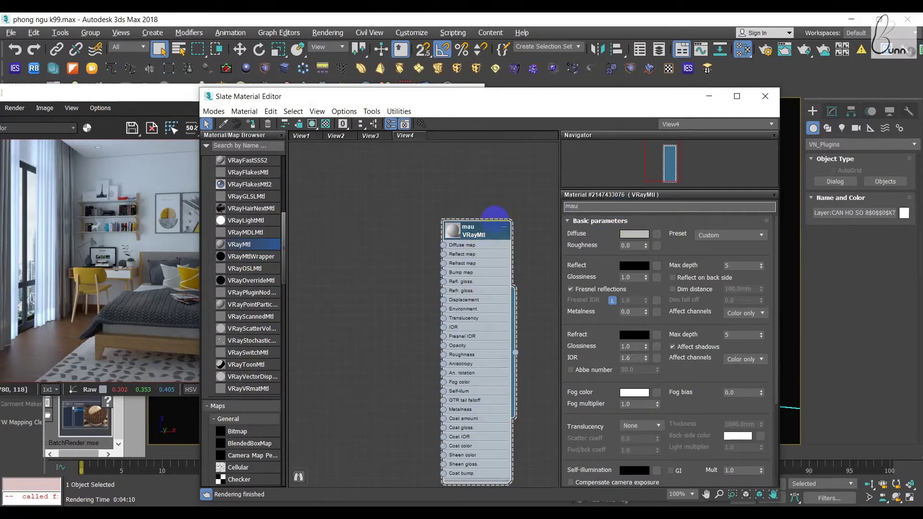
{"action": "left_click", "coordinate": [461, 197]}
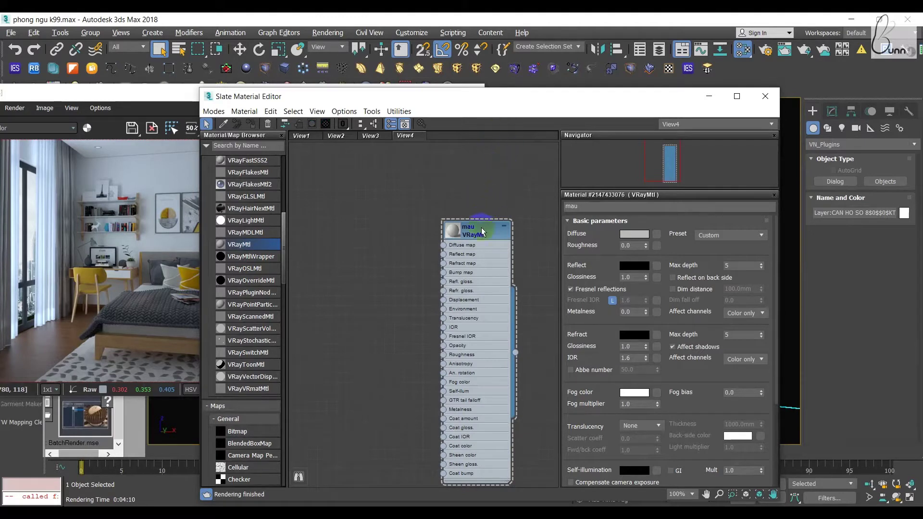
{"action": "left_click_drag", "start_coordinate": [482, 232], "coordinate": [511, 233]}
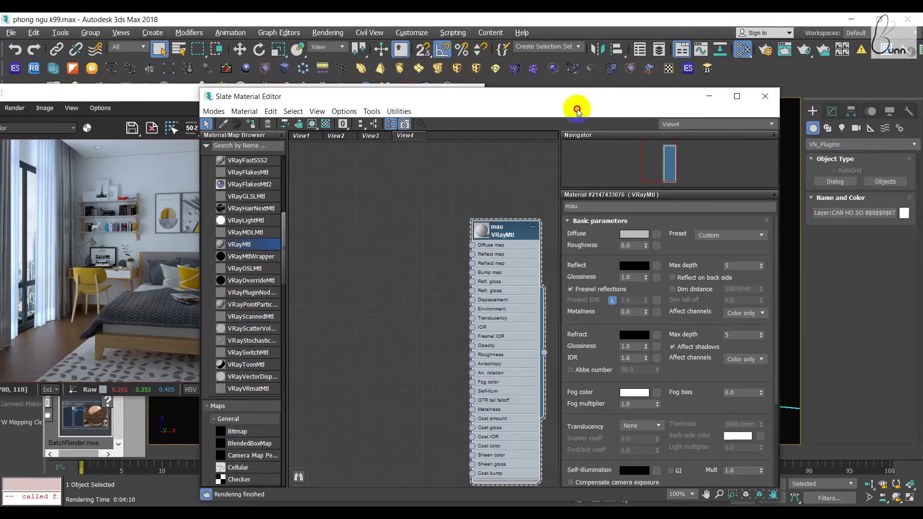
{"action": "left_click_drag", "start_coordinate": [547, 102], "coordinate": [920, 187]}
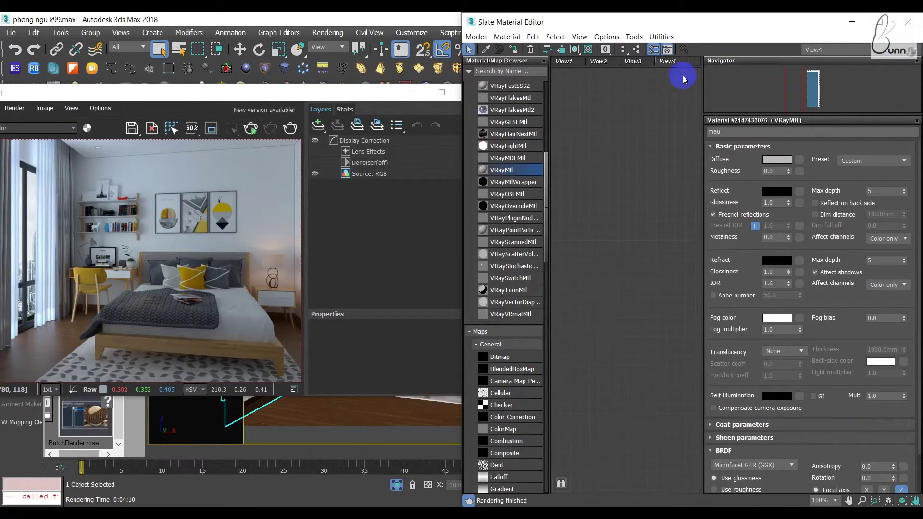
{"action": "mouse_move", "coordinate": [716, 25]}
{"action": "left_mouse_down"}
{"action": "mouse_move", "coordinate": [319, 110]}
{"action": "mouse_move", "coordinate": [375, 122]}
{"action": "left_mouse_up"}
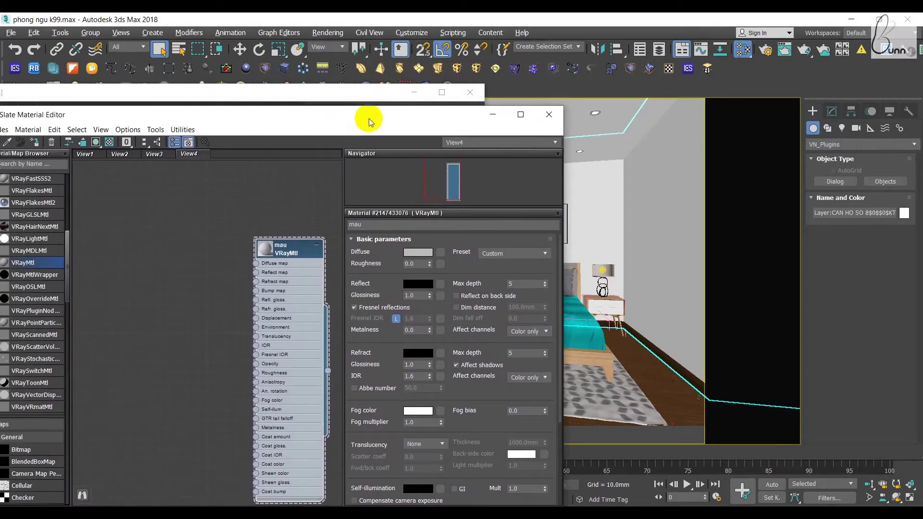
Pick the bed's existing material from the viewport into View4, then select in the scene with Move.
{"action": "left_click", "coordinate": [8, 145]}
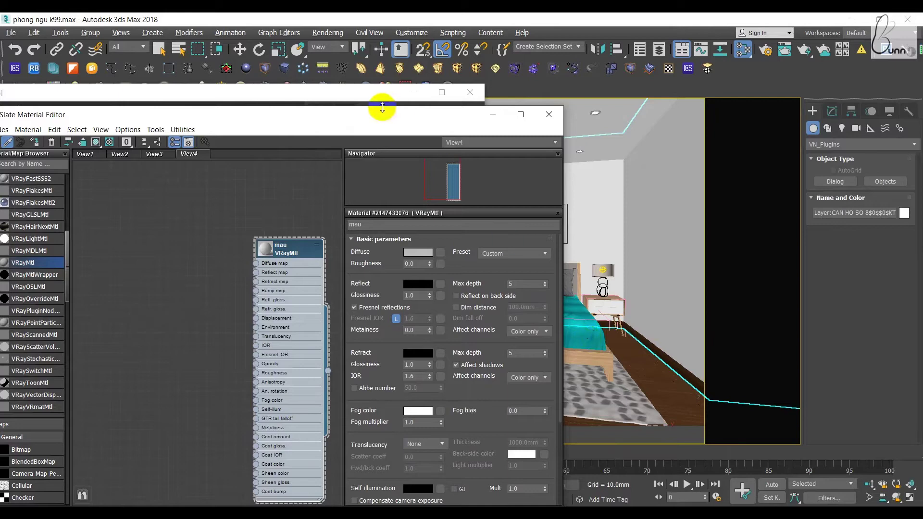
{"action": "left_click", "coordinate": [492, 114]}
{"action": "left_click", "coordinate": [588, 332]}
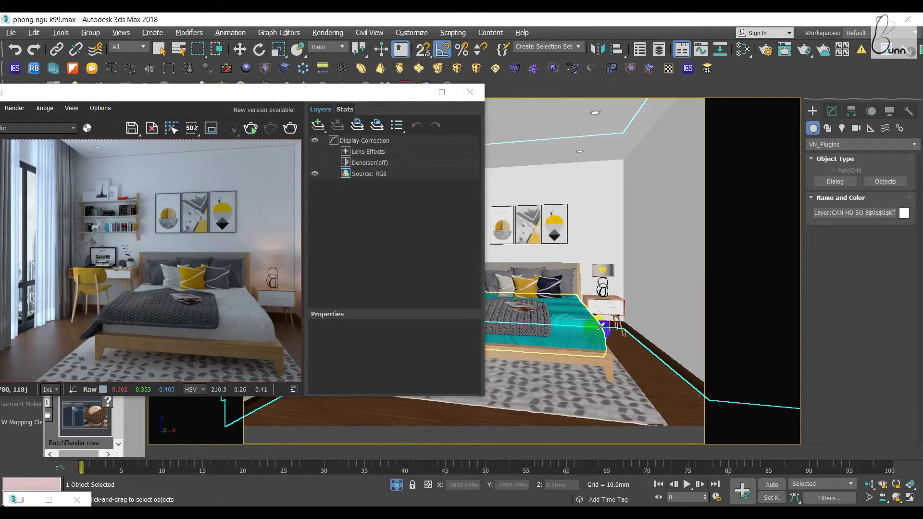
{"action": "key", "text": "w"}
{"action": "left_click", "coordinate": [363, 381]}
{"action": "left_click", "coordinate": [464, 419]}
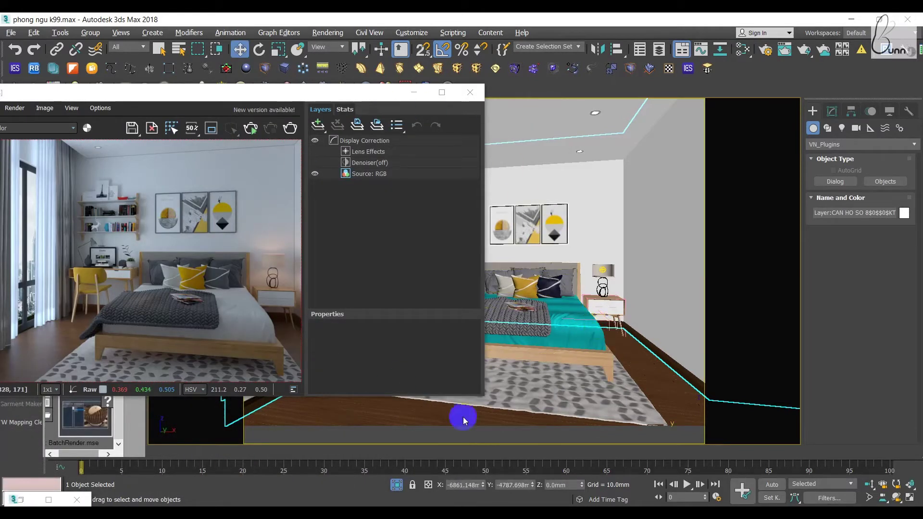
Reopen the Slate editor, move the mau node up beside the Bitmap nodes, and shift the editor aside.
{"action": "left_click", "coordinate": [666, 123]}
{"action": "left_click", "coordinate": [743, 49]}
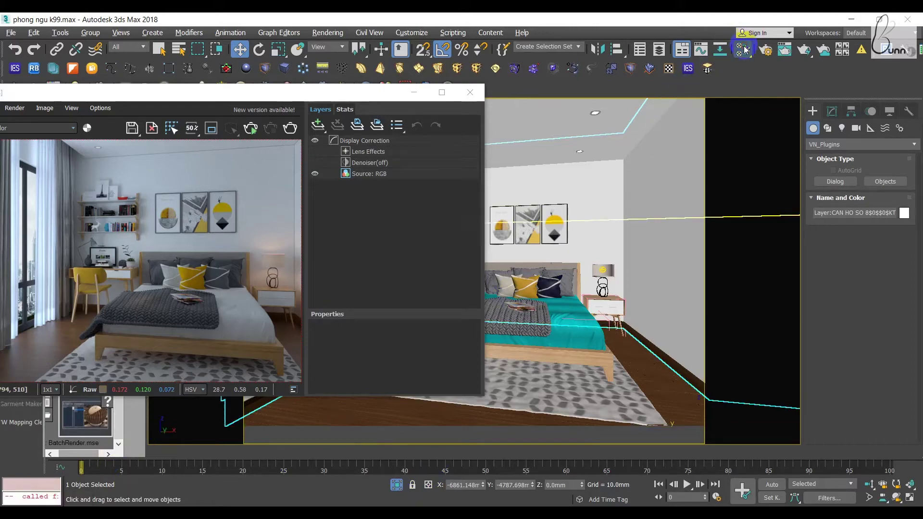
{"action": "middle_click_drag", "start_coordinate": [330, 211], "coordinate": [417, 224]}
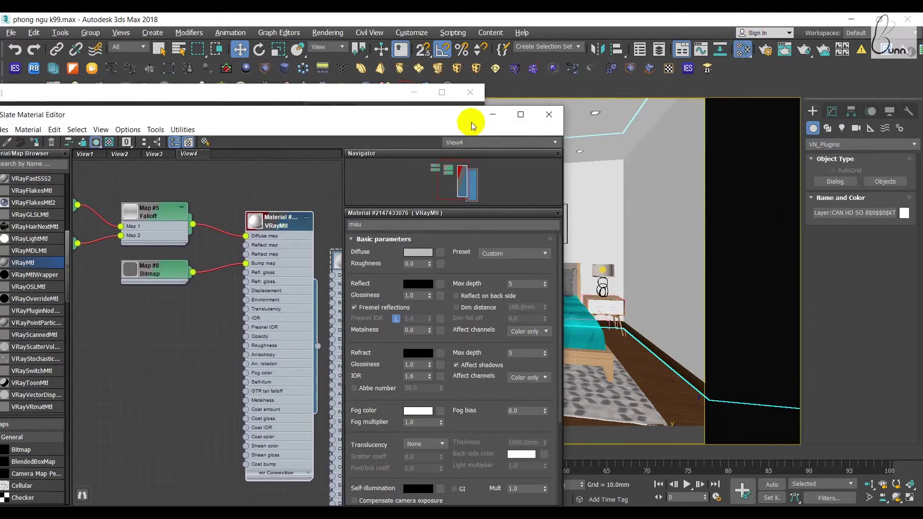
{"action": "left_click", "coordinate": [521, 114]}
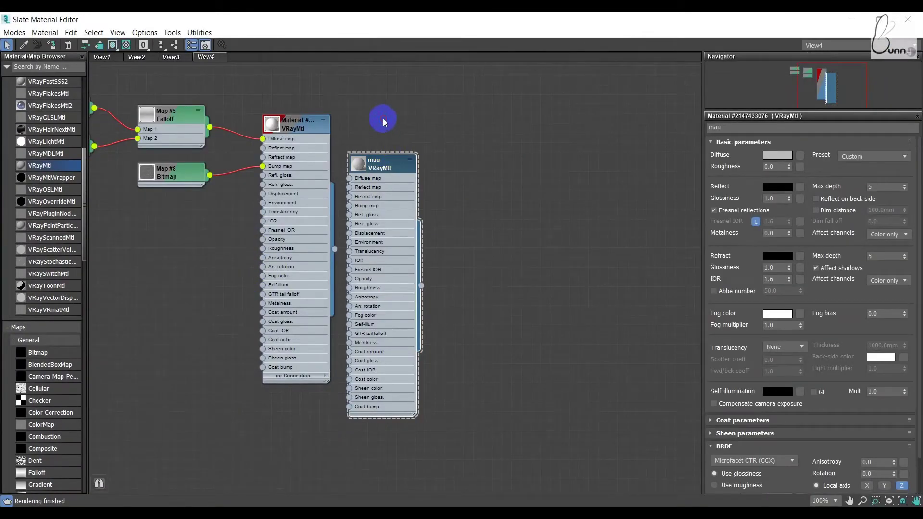
{"action": "left_click_drag", "start_coordinate": [378, 165], "coordinate": [375, 127]}
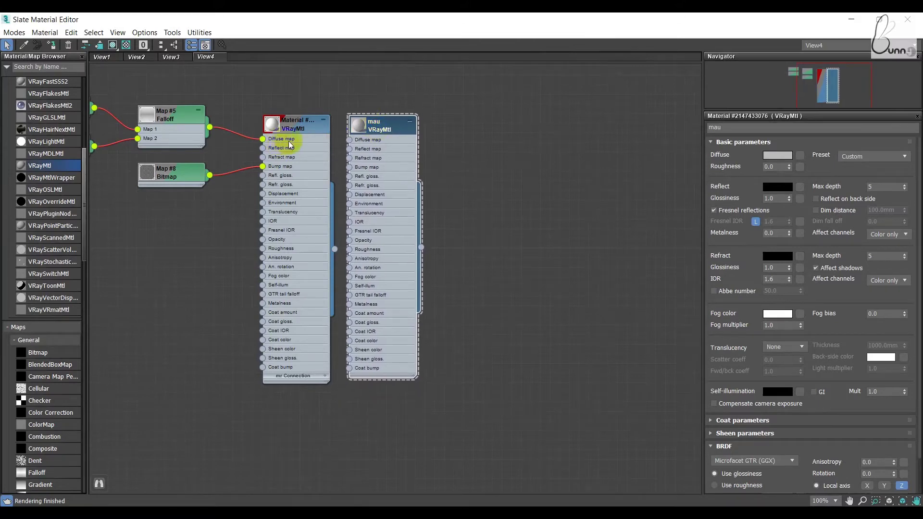
{"action": "middle_click_drag", "start_coordinate": [186, 112], "coordinate": [436, 159]}
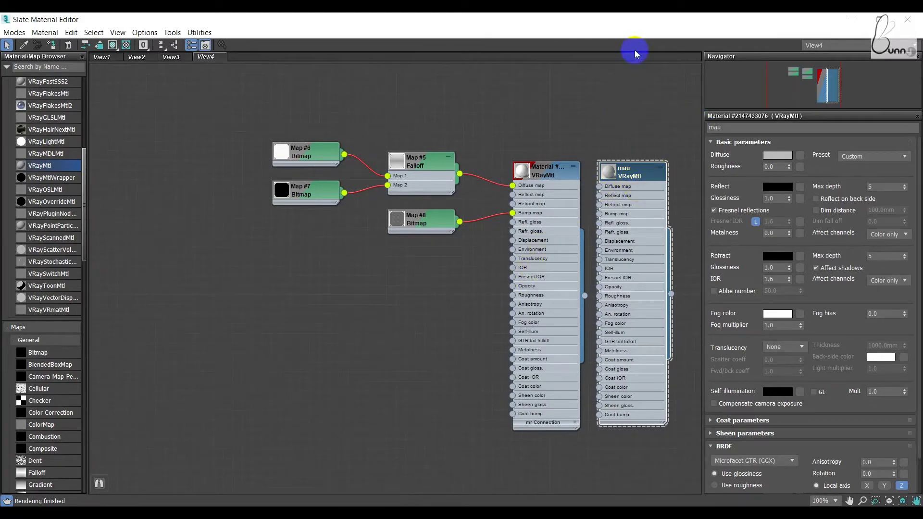
{"action": "double_click", "coordinate": [620, 19]}
{"action": "mouse_move", "coordinate": [615, 21]}
{"action": "left_mouse_down"}
{"action": "mouse_move", "coordinate": [309, 222]}
{"action": "mouse_move", "coordinate": [165, 197]}
{"action": "left_mouse_up"}
Select the bed cover, assign the mau material to it, and bring the V-Ray Frame Buffer forward.
{"action": "left_click", "coordinate": [586, 343]}
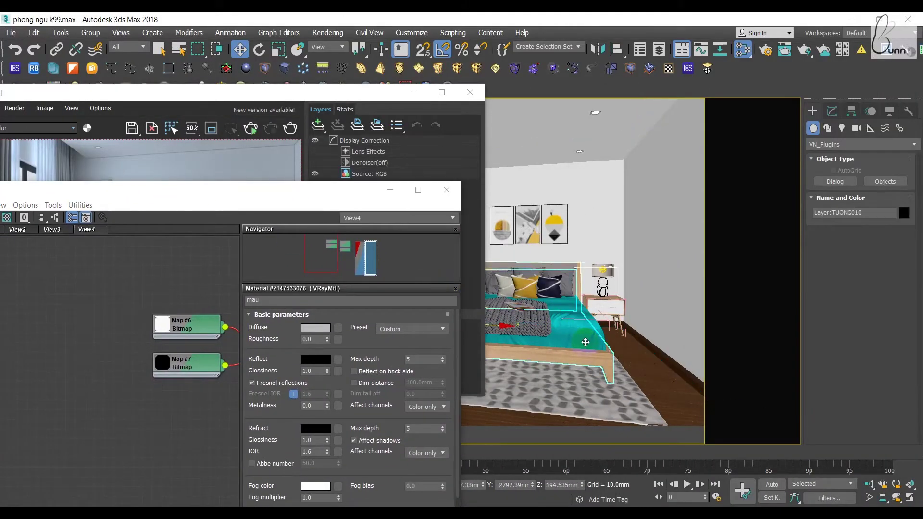
{"action": "right_click", "coordinate": [173, 319]}
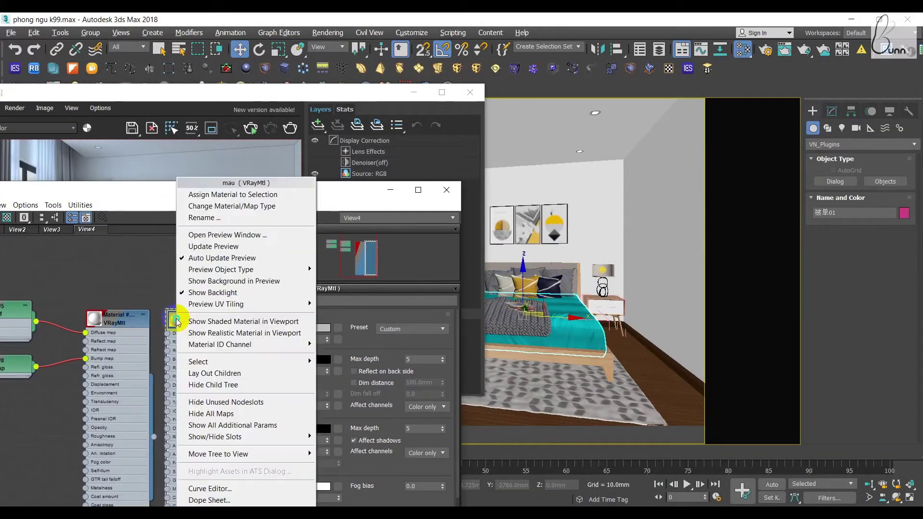
{"action": "left_click", "coordinate": [245, 197]}
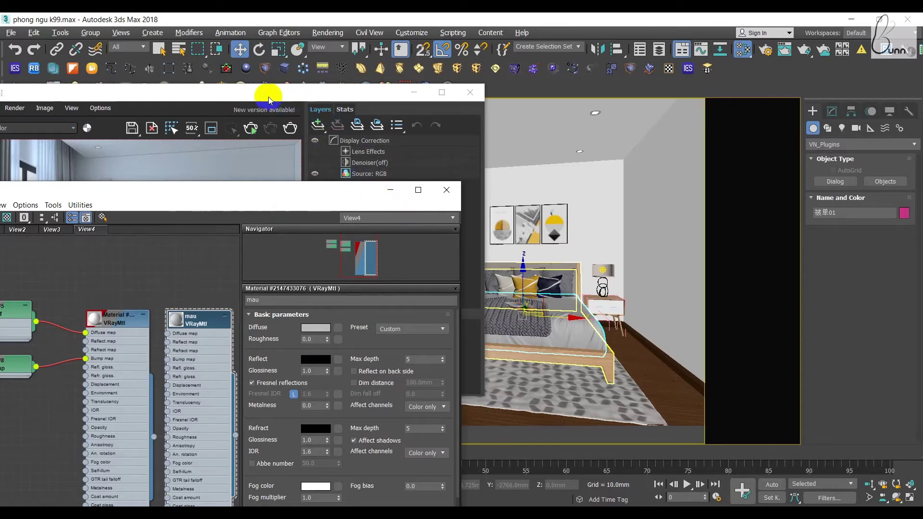
{"action": "left_click_drag", "start_coordinate": [268, 97], "coordinate": [586, 115]}
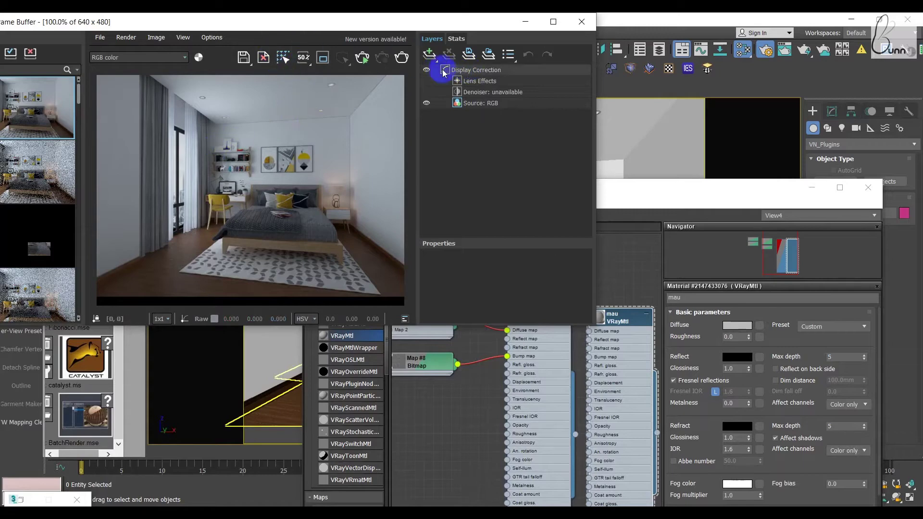
Region-render the bed in the V-Ray Frame Buffer and zoom in on the grey bed cover.
{"action": "left_click_drag", "start_coordinate": [270, 22], "coordinate": [331, 22]}
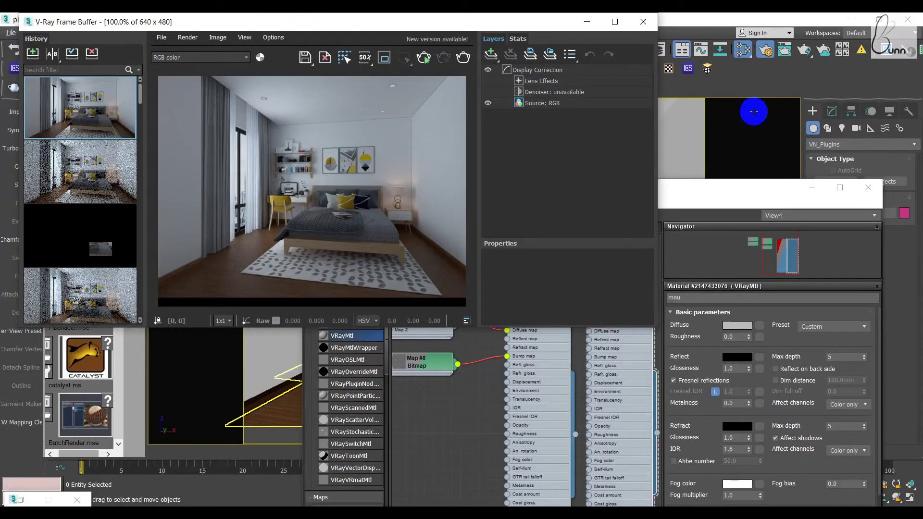
{"action": "left_click", "coordinate": [13, 89]}
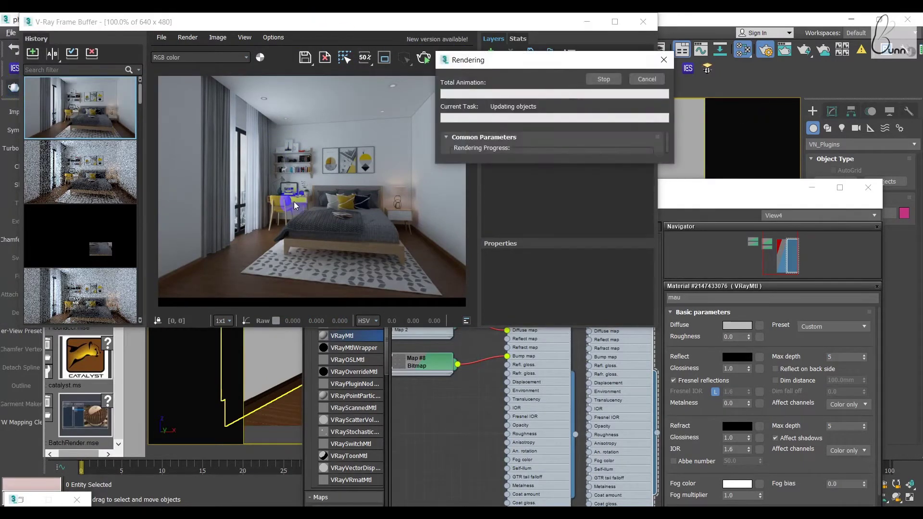
{"action": "scroll", "coordinate": [354, 218], "scroll_direction": "up", "scroll_amount": 1}
{"action": "left_click", "coordinate": [464, 62]}
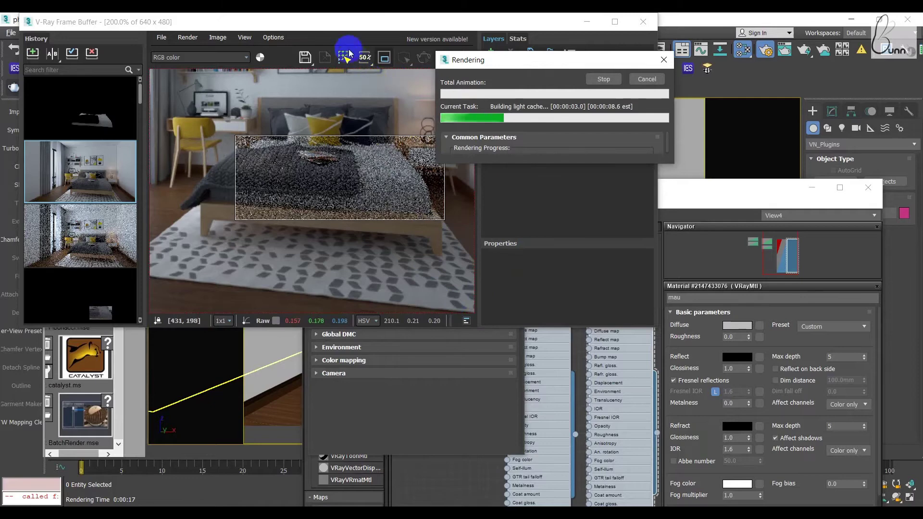
{"action": "left_click_drag", "start_coordinate": [335, 22], "coordinate": [275, 24]}
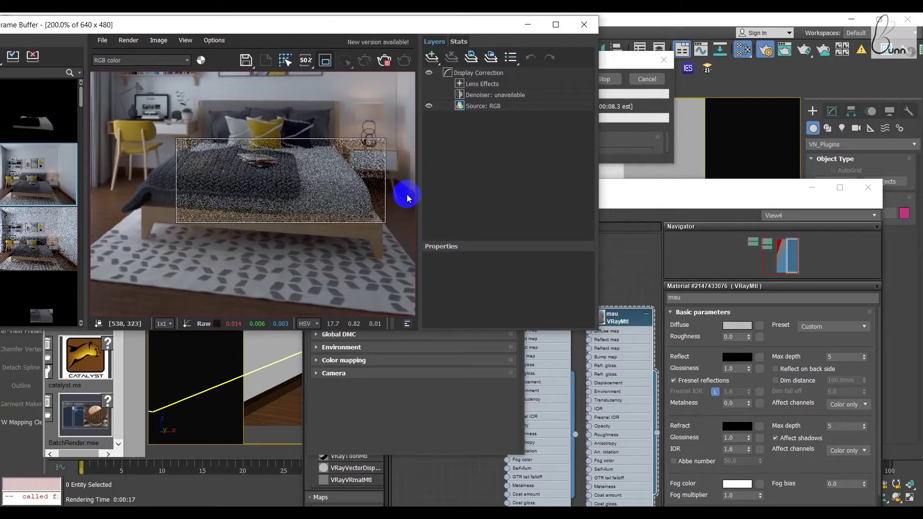
{"action": "scroll", "coordinate": [357, 202], "scroll_direction": "up", "scroll_amount": 1}
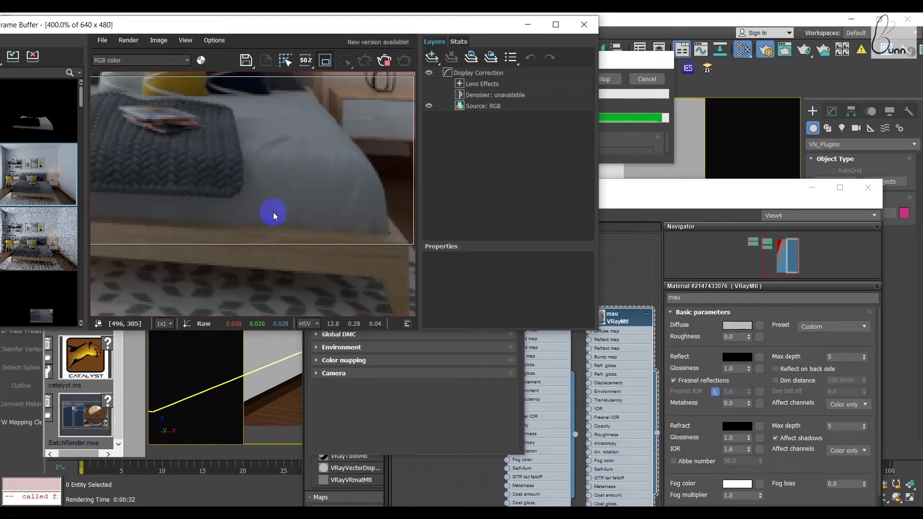
Set mau's diffuse colour to pink (223, 42, 157) and region-render the bed cover.
{"action": "mouse_move", "coordinate": [247, 134]}
{"action": "left_mouse_down"}
{"action": "mouse_move", "coordinate": [331, 212]}
{"action": "mouse_move", "coordinate": [391, 233]}
{"action": "left_mouse_up"}
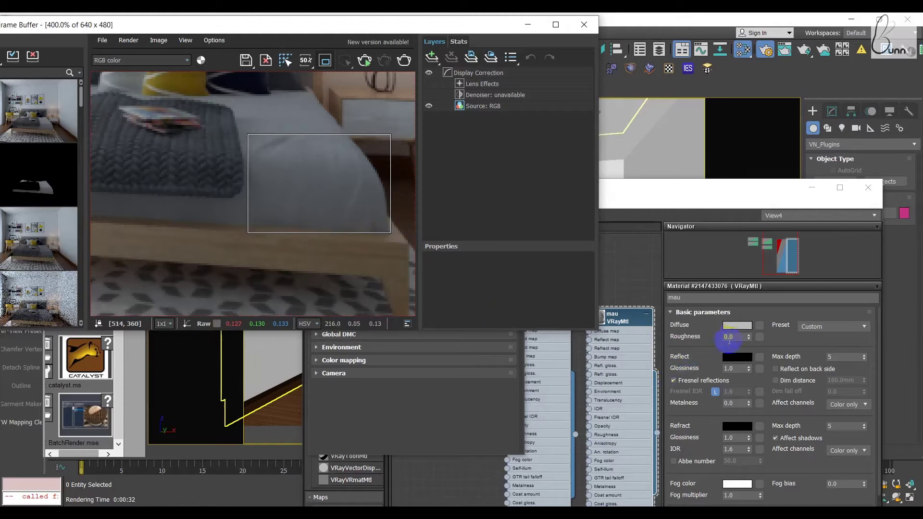
{"action": "left_click", "coordinate": [737, 326]}
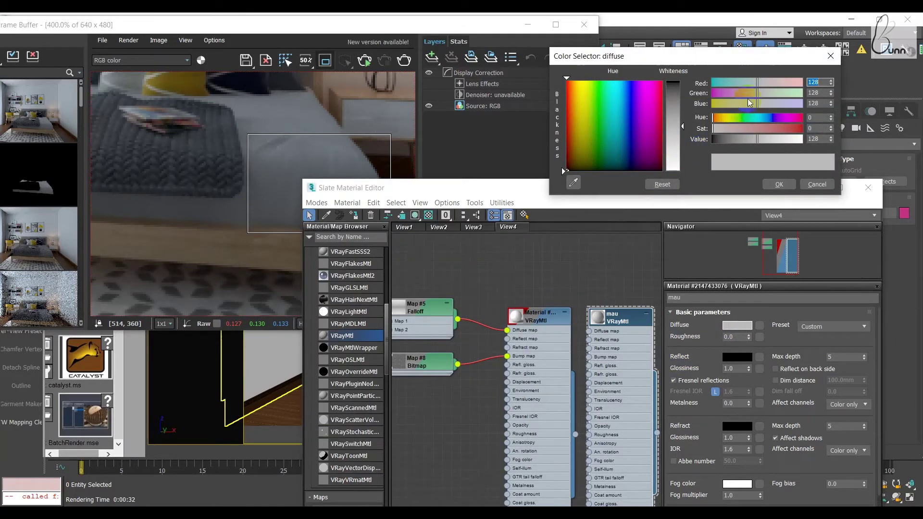
{"action": "left_click_drag", "start_coordinate": [654, 100], "coordinate": [670, 101]}
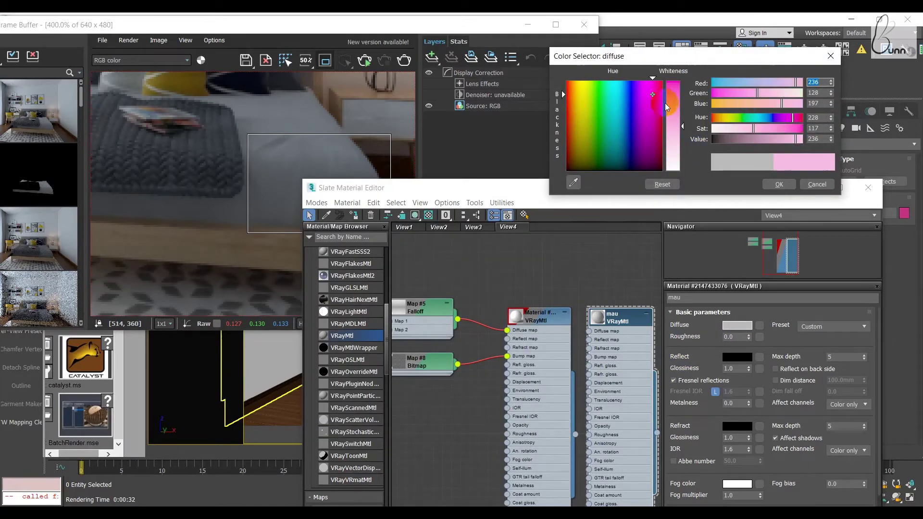
{"action": "left_click", "coordinate": [778, 184]}
{"action": "left_click", "coordinate": [404, 61]}
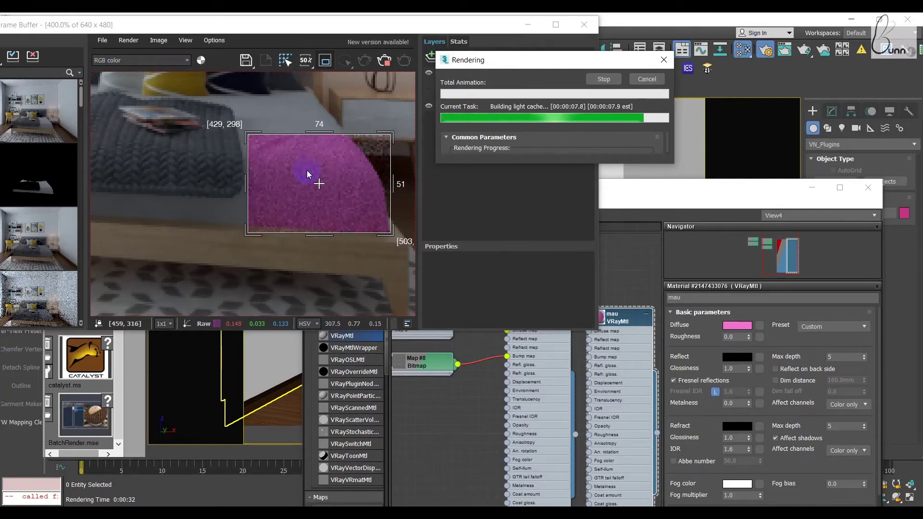
{"action": "left_click", "coordinate": [738, 326]}
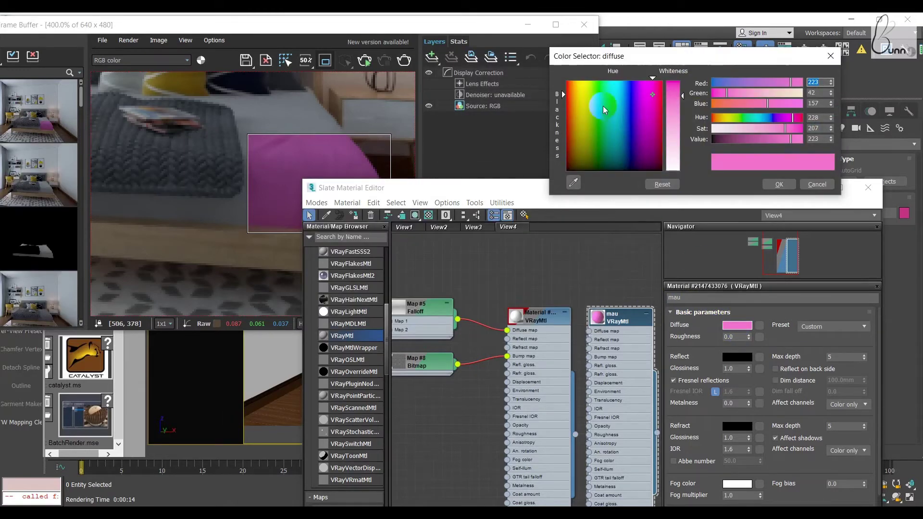
Change mau's diffuse colour to yellow and re-render the bed-cover region.
{"action": "left_click", "coordinate": [580, 89]}
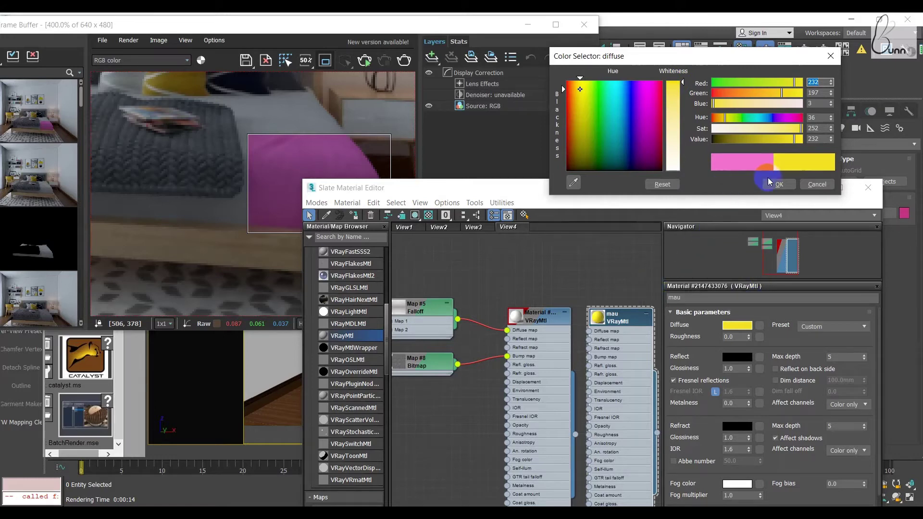
{"action": "left_click", "coordinate": [779, 188]}
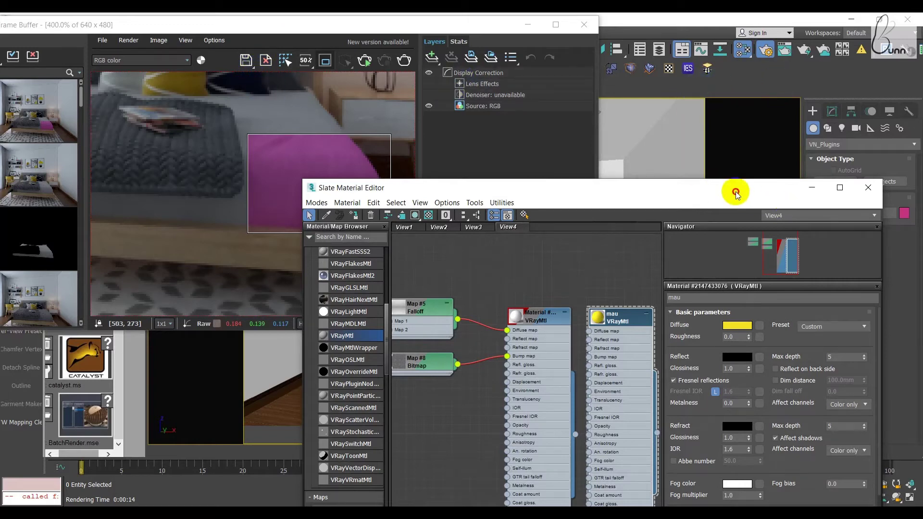
{"action": "left_click_drag", "start_coordinate": [736, 192], "coordinate": [757, 185]}
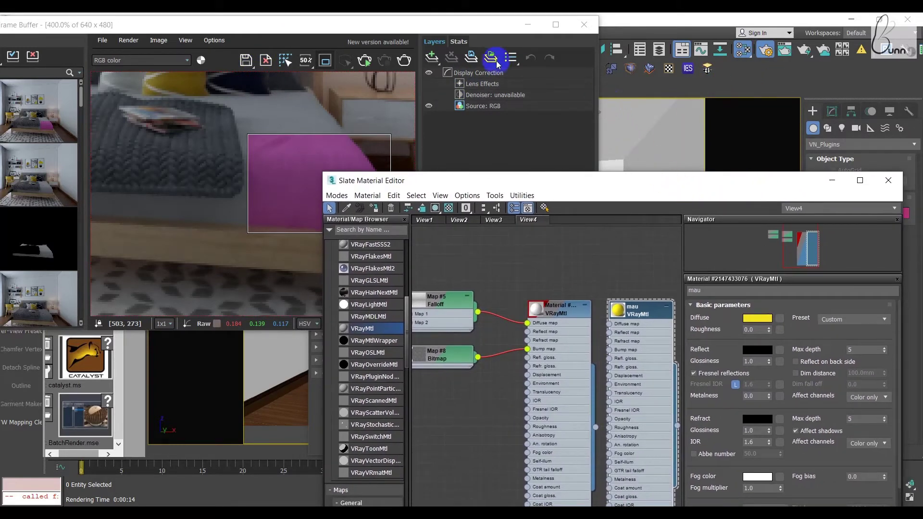
{"action": "left_click", "coordinate": [407, 60]}
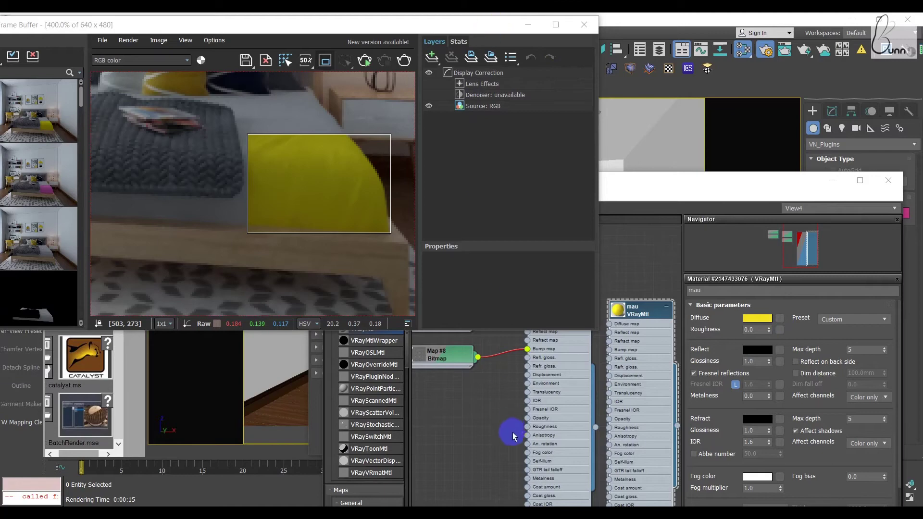
Move the old nodes down and add a Bitmap node loaded with the brown marble image from G:\MAX BAI HOC\map.
{"action": "left_click_drag", "start_coordinate": [569, 310], "coordinate": [541, 428]}
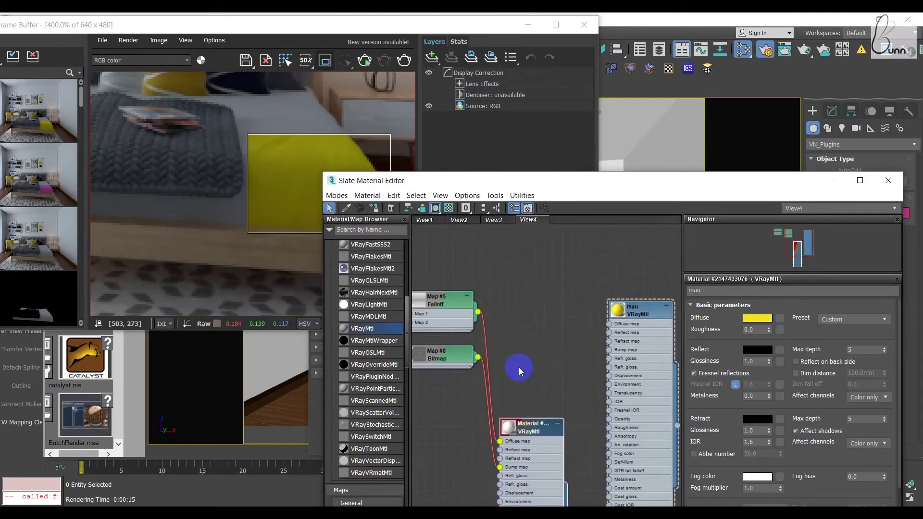
{"action": "left_click_drag", "start_coordinate": [458, 307], "coordinate": [449, 342]}
{"action": "scroll", "coordinate": [366, 486], "scroll_direction": "down", "scroll_amount": 2}
{"action": "scroll", "coordinate": [365, 485], "scroll_direction": "down", "scroll_amount": 1}
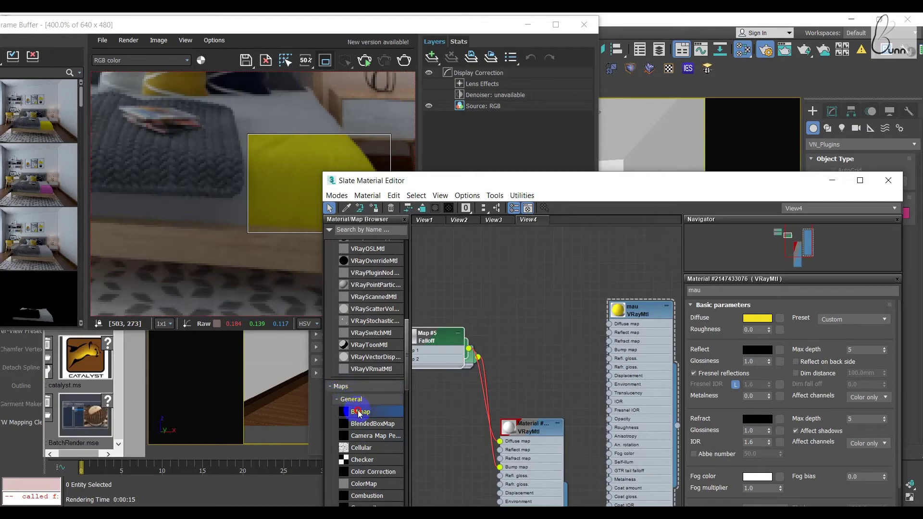
{"action": "left_click_drag", "start_coordinate": [359, 412], "coordinate": [498, 258]}
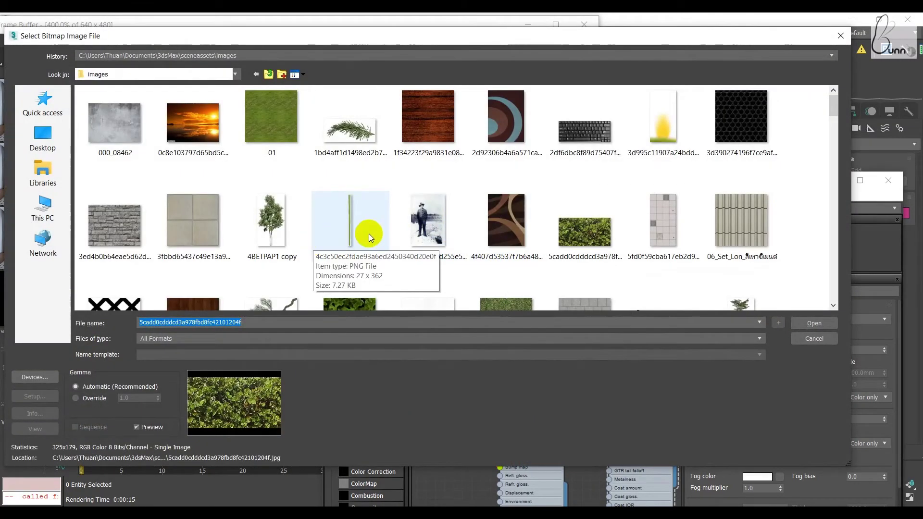
{"action": "left_click", "coordinate": [189, 56]}
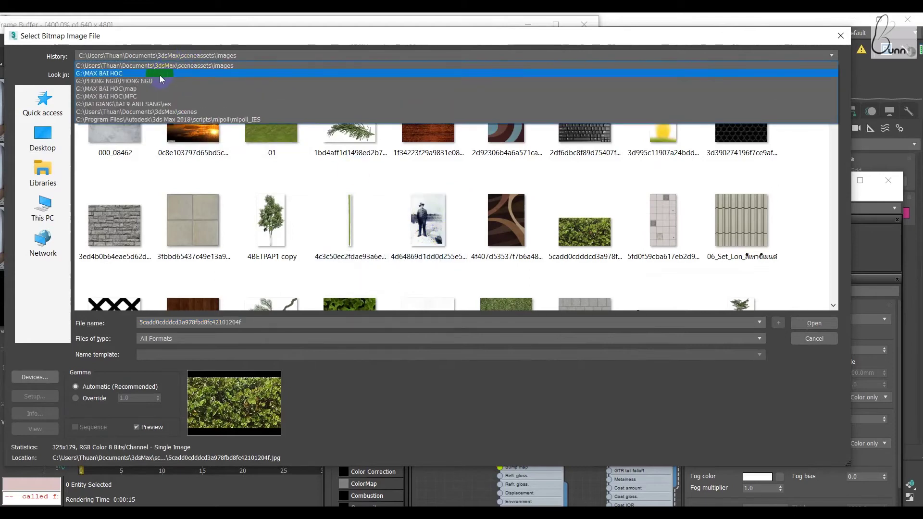
{"action": "left_click", "coordinate": [129, 89]}
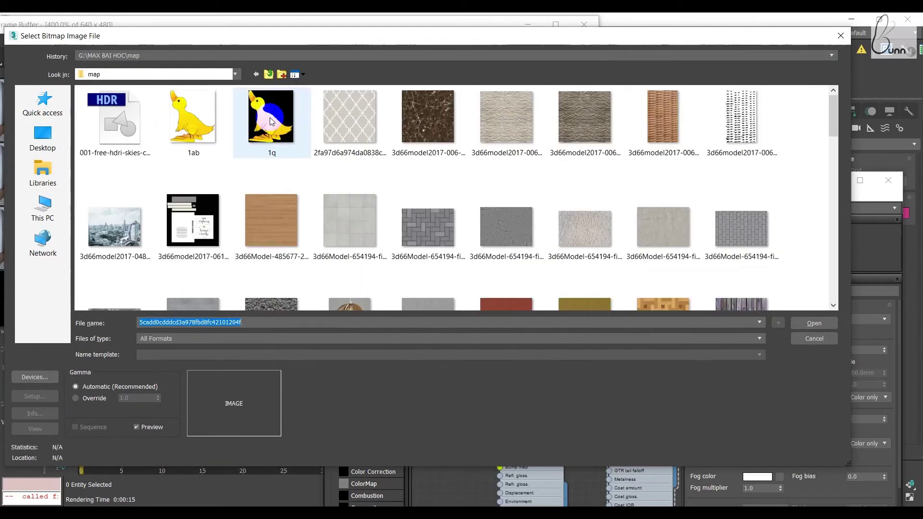
{"action": "double_click", "coordinate": [409, 129]}
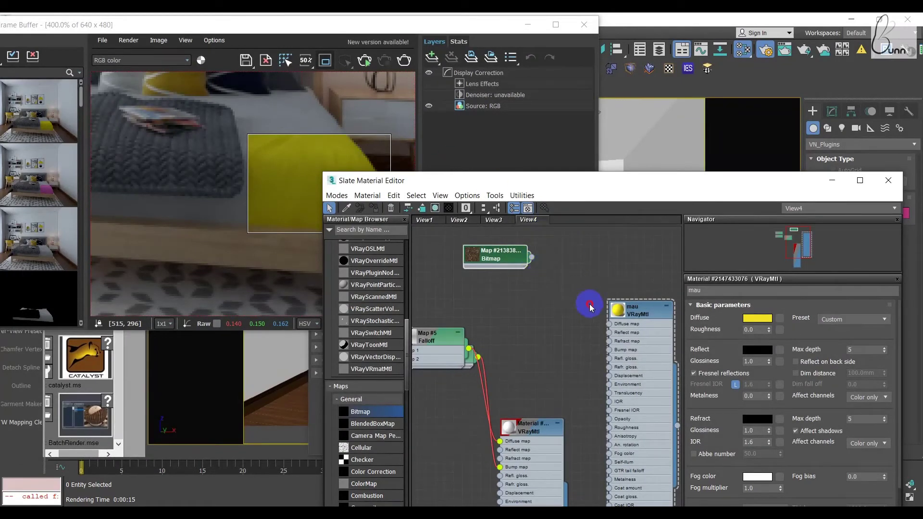
Wire the marble Bitmap into mau's diffuse and select the bed sheet in the camera view.
{"action": "left_click_drag", "start_coordinate": [532, 262], "coordinate": [601, 323]}
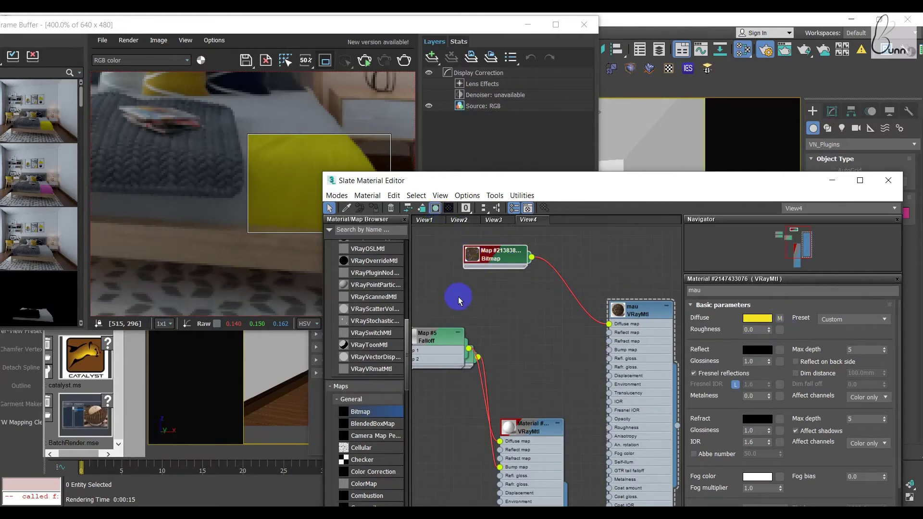
{"action": "mouse_move", "coordinate": [434, 29]}
{"action": "left_mouse_down"}
{"action": "mouse_move", "coordinate": [208, 172]}
{"action": "mouse_move", "coordinate": [190, 211]}
{"action": "left_mouse_up"}
{"action": "left_click", "coordinate": [494, 192]}
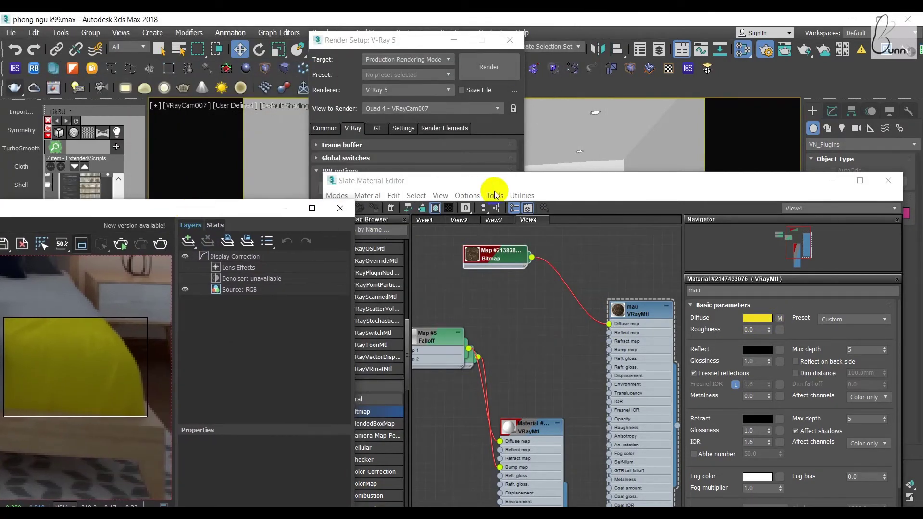
{"action": "left_click", "coordinate": [617, 309]}
{"action": "mouse_move", "coordinate": [567, 182]}
{"action": "left_mouse_down"}
{"action": "mouse_move", "coordinate": [635, 229]}
{"action": "mouse_move", "coordinate": [644, 413]}
{"action": "left_mouse_up"}
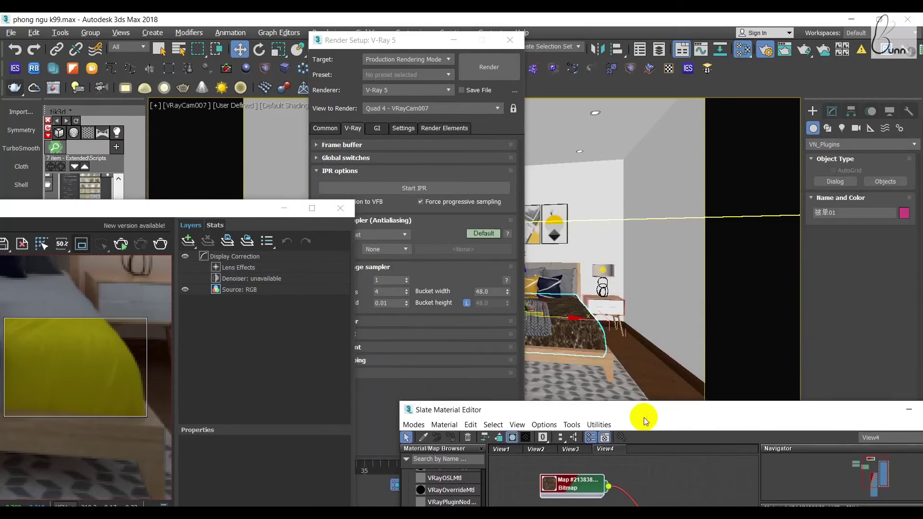
{"action": "left_click", "coordinate": [646, 418]}
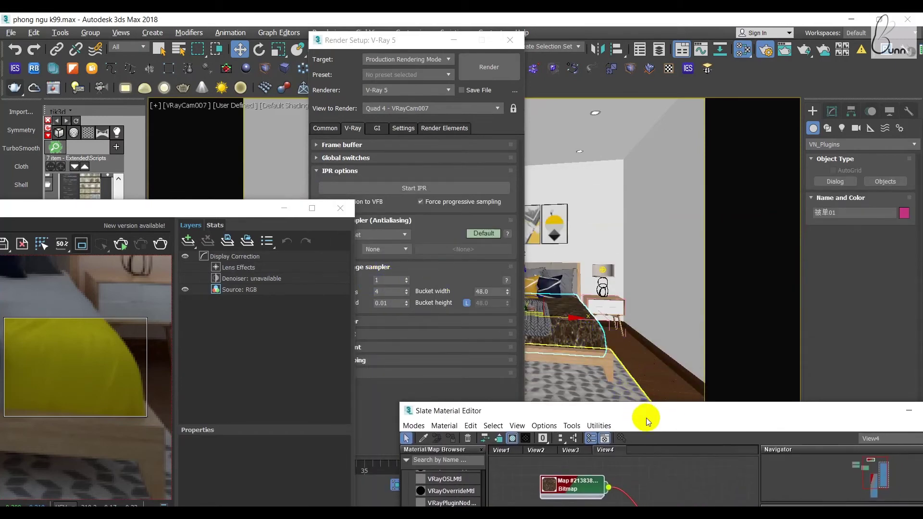
Place mau beside its Bitmap node and re-render the bed-sheet region.
{"action": "left_click_drag", "start_coordinate": [682, 418], "coordinate": [642, 321]}
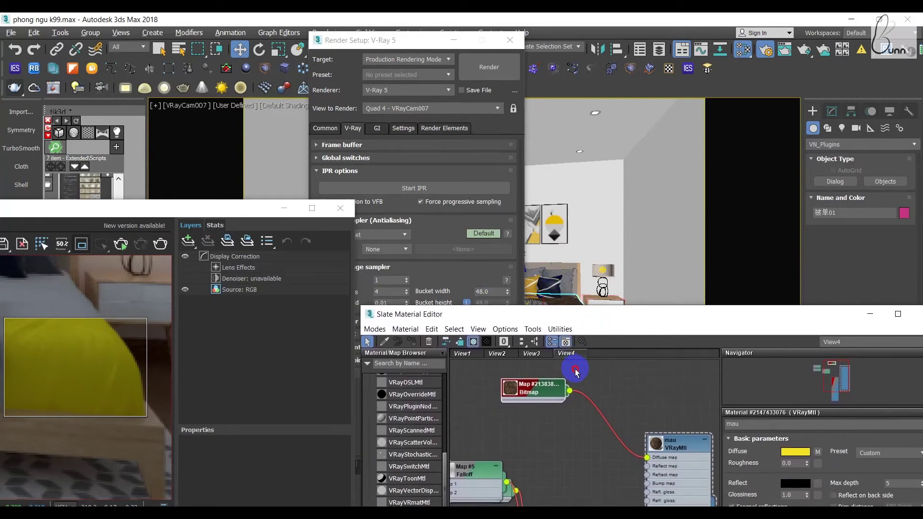
{"action": "left_click_drag", "start_coordinate": [596, 321], "coordinate": [587, 372]}
{"action": "left_click_drag", "start_coordinate": [664, 489], "coordinate": [646, 428]}
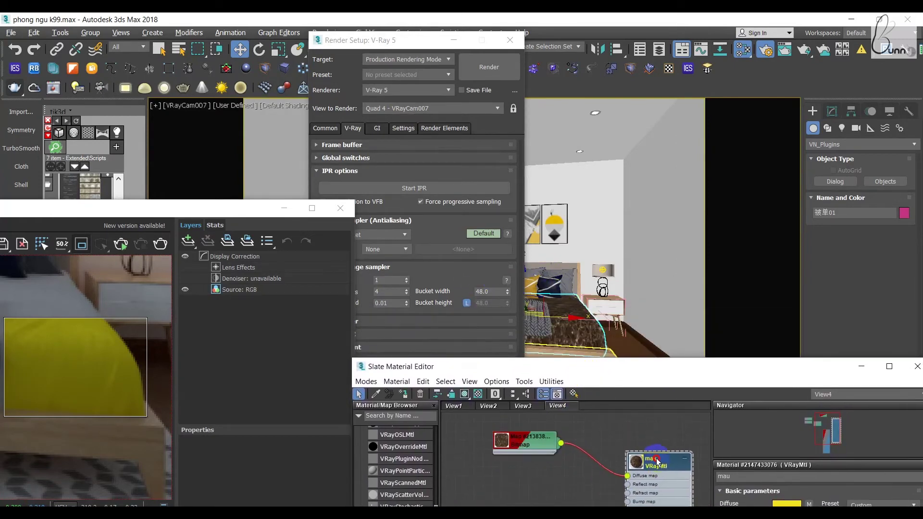
{"action": "left_click_drag", "start_coordinate": [588, 370], "coordinate": [579, 389]}
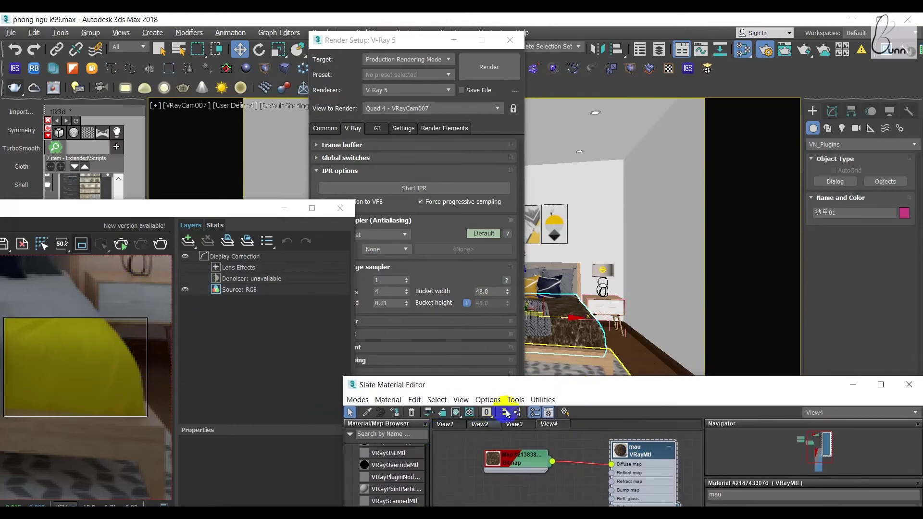
{"action": "left_click", "coordinate": [160, 244]}
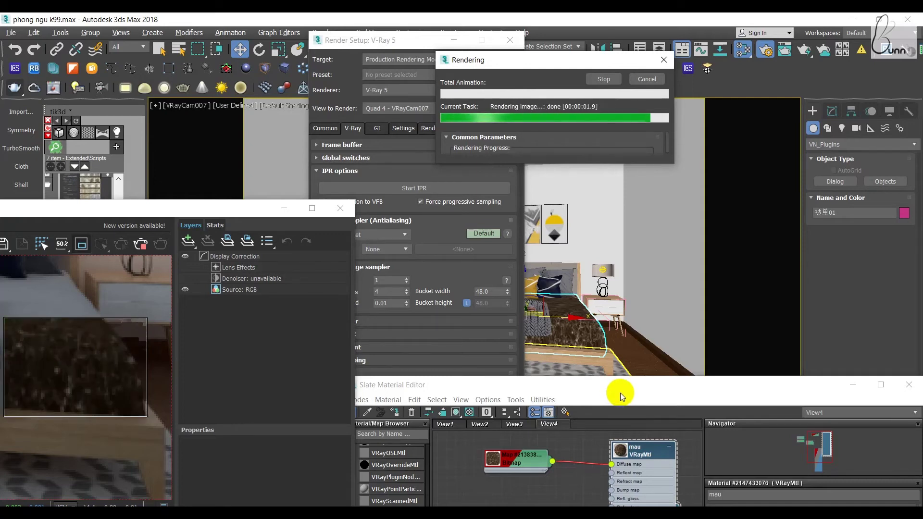
{"action": "left_click_drag", "start_coordinate": [619, 389], "coordinate": [591, 211]}
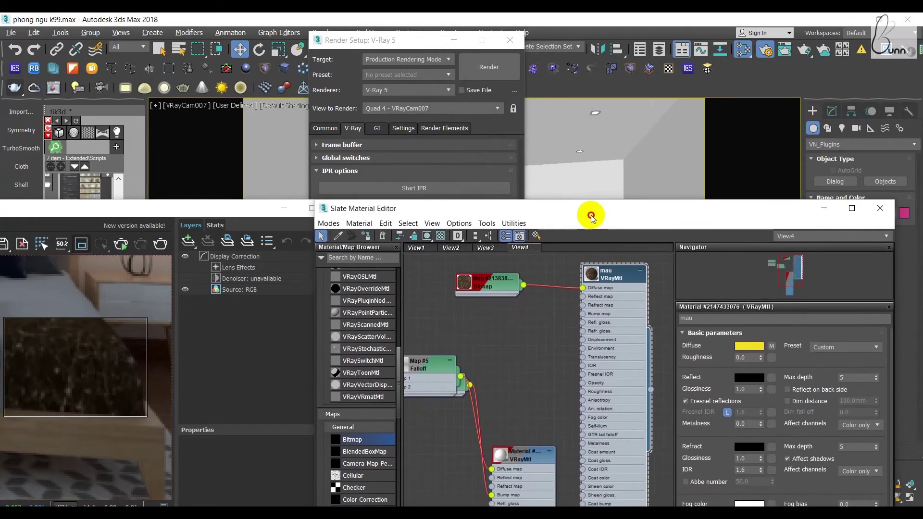
{"action": "left_click_drag", "start_coordinate": [482, 289], "coordinate": [487, 331], "text": "shift"}
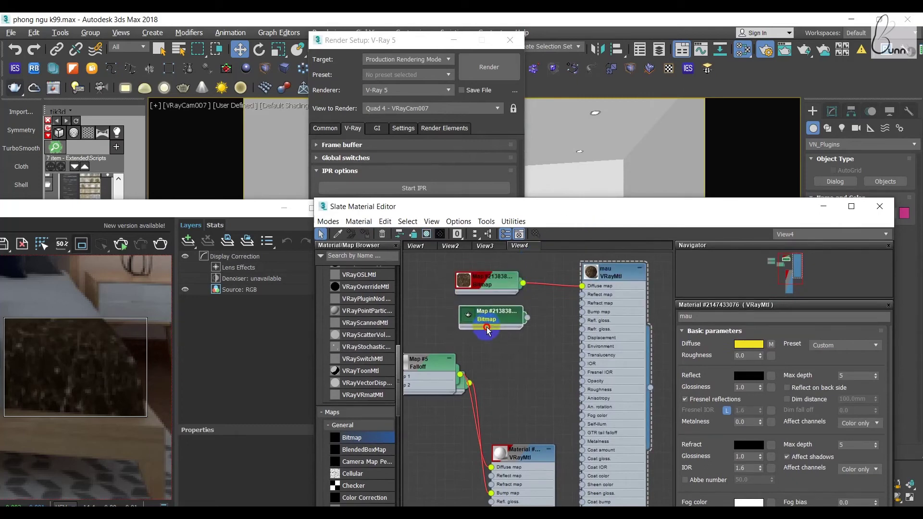
{"action": "left_click_drag", "start_coordinate": [555, 207], "coordinate": [514, 139]}
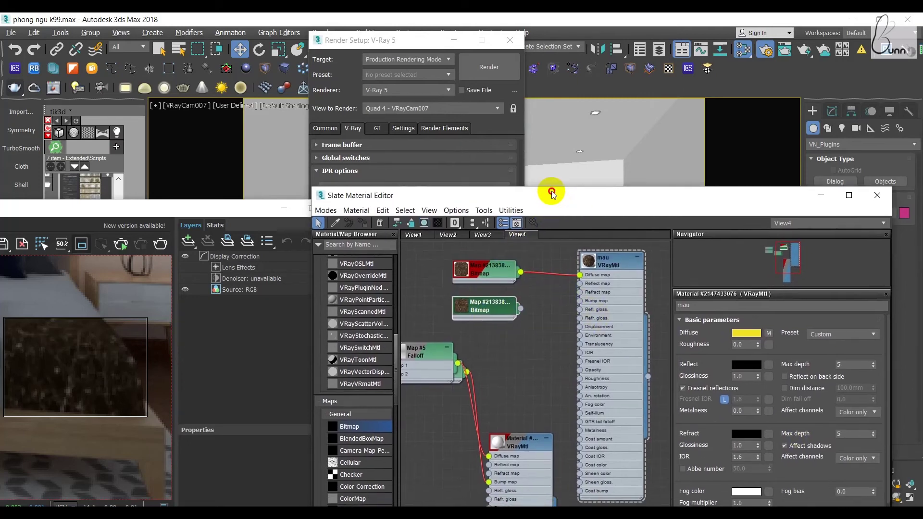
{"action": "left_click", "coordinate": [451, 217]}
{"action": "double_click", "coordinate": [451, 216]}
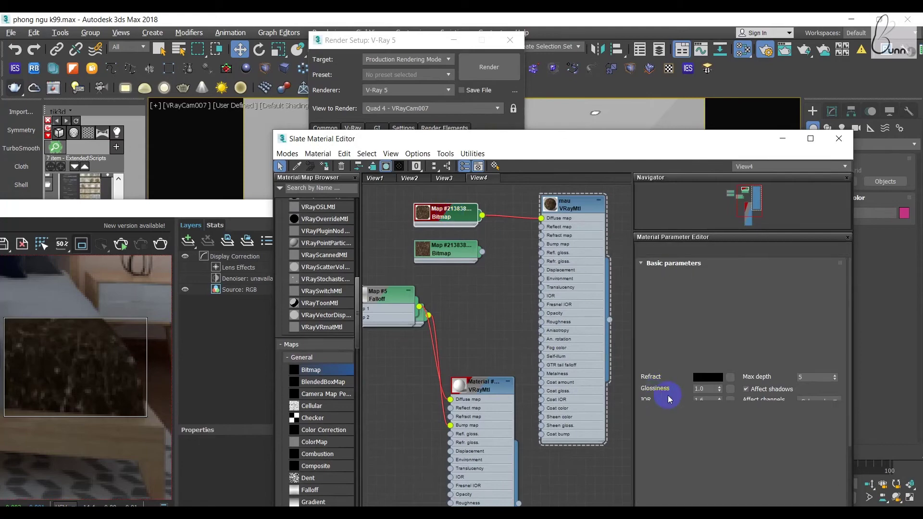
{"action": "left_click", "coordinate": [721, 411]}
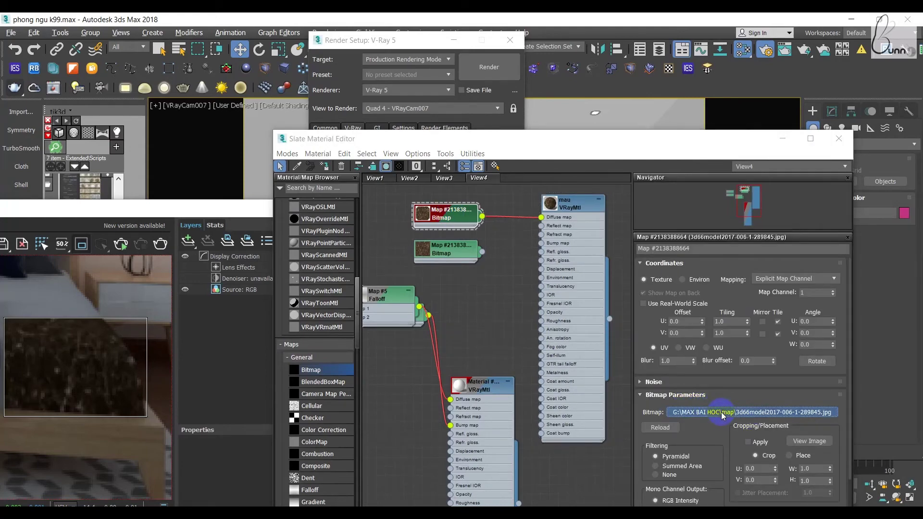
{"action": "double_click", "coordinate": [738, 162]}
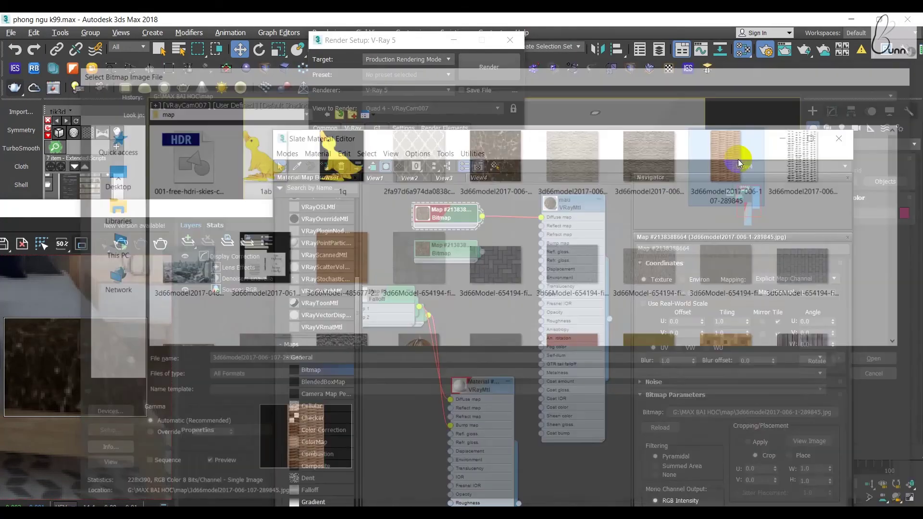
{"action": "left_click", "coordinate": [161, 245]}
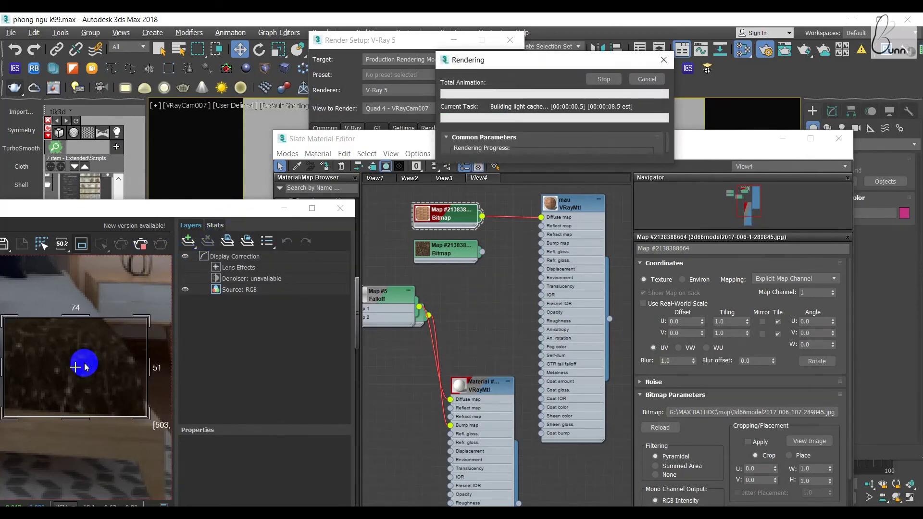
Replace the wicker image with Bricks_E_Diff_03.jpg and re-render the sheet.
{"action": "left_click", "coordinate": [753, 412]}
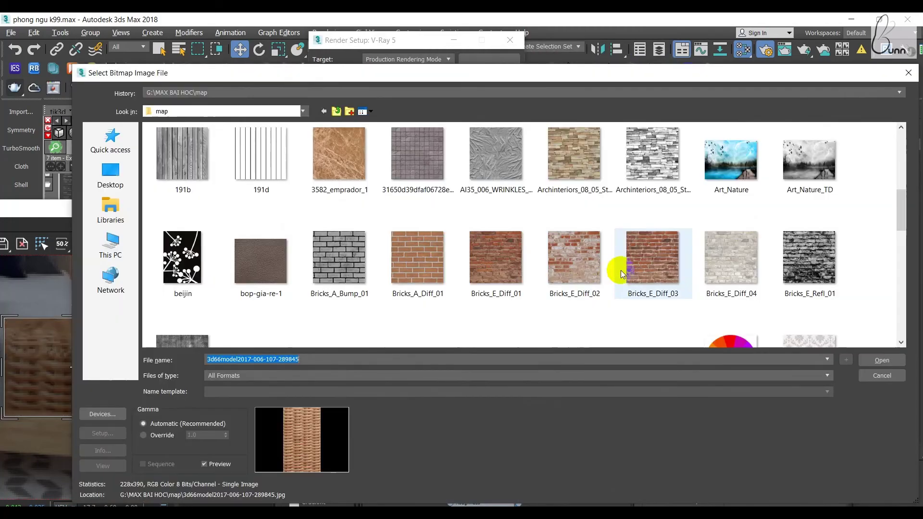
{"action": "double_click", "coordinate": [653, 255]}
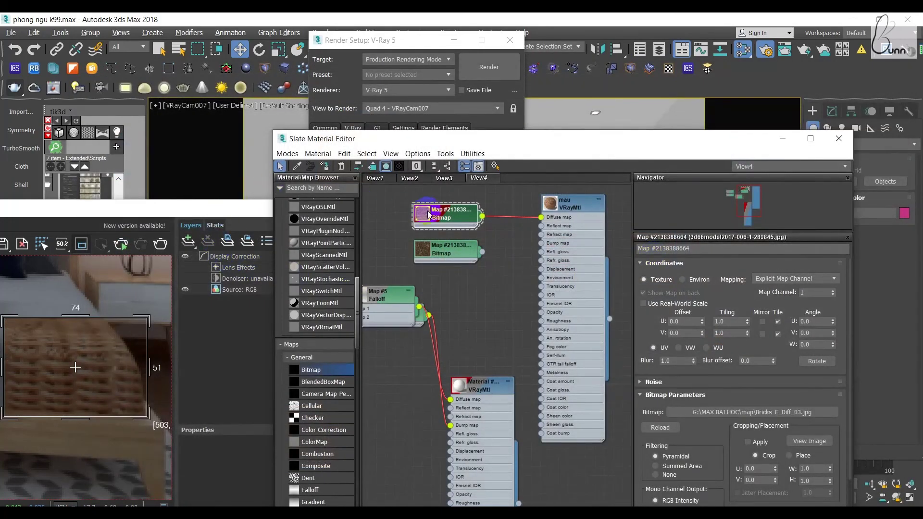
{"action": "left_click", "coordinate": [174, 245]}
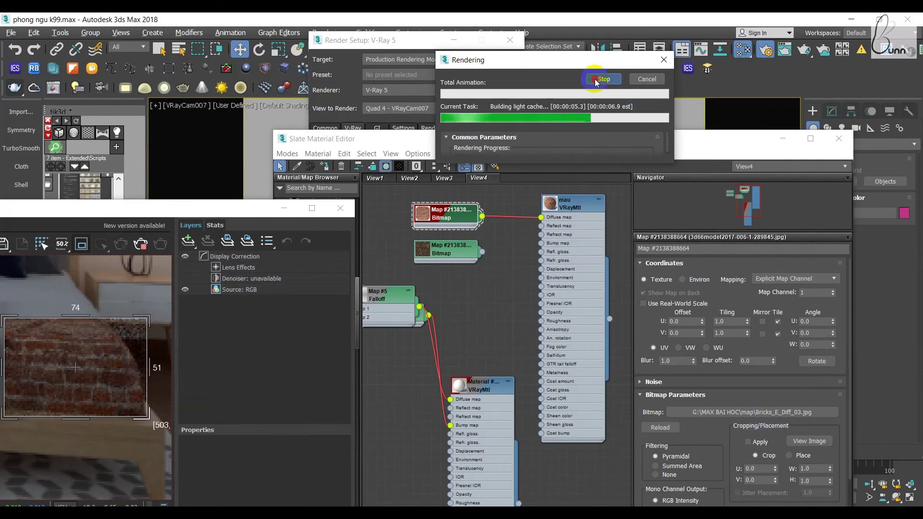
Replace the brick image with 80.jpg in the diffuse bitmap and launch a new region test render.
{"action": "left_click", "coordinate": [746, 413]}
{"action": "scroll", "coordinate": [622, 260], "scroll_direction": "down", "scroll_amount": 5}
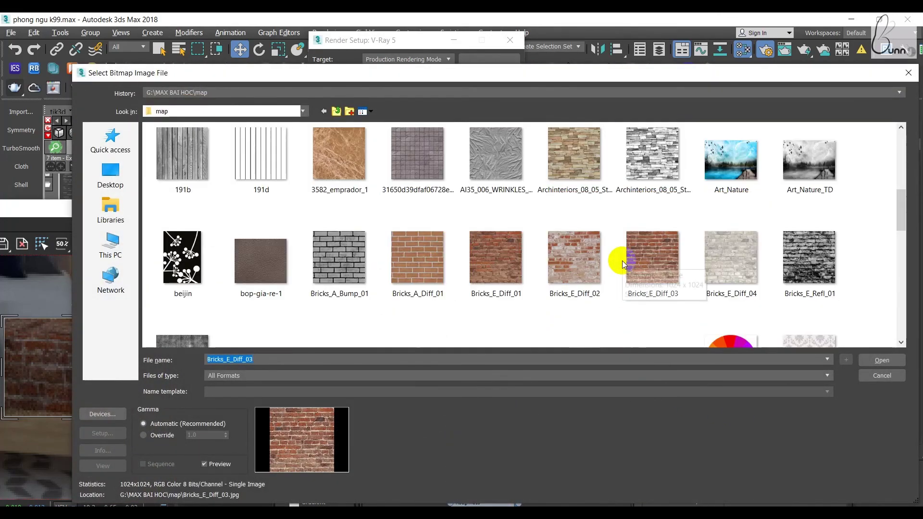
{"action": "scroll", "coordinate": [623, 261], "scroll_direction": "up", "scroll_amount": 2}
{"action": "double_click", "coordinate": [648, 200]}
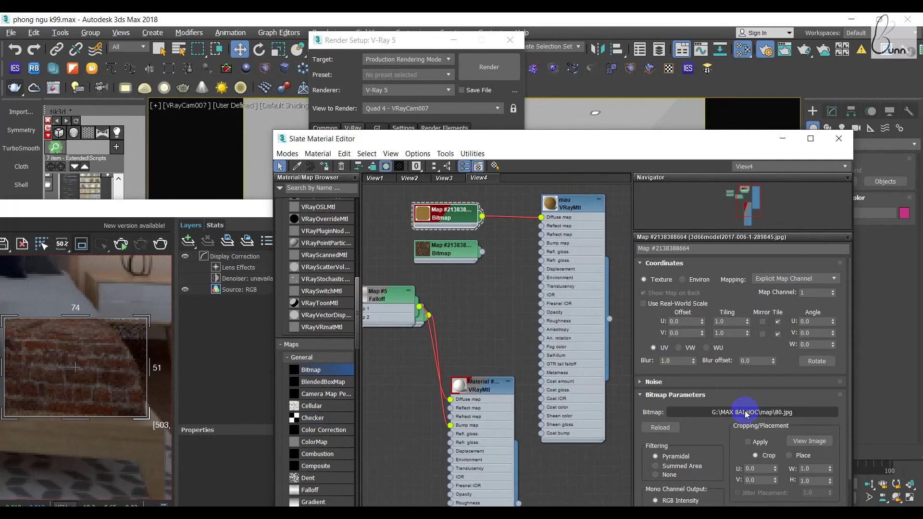
{"action": "left_click", "coordinate": [161, 245]}
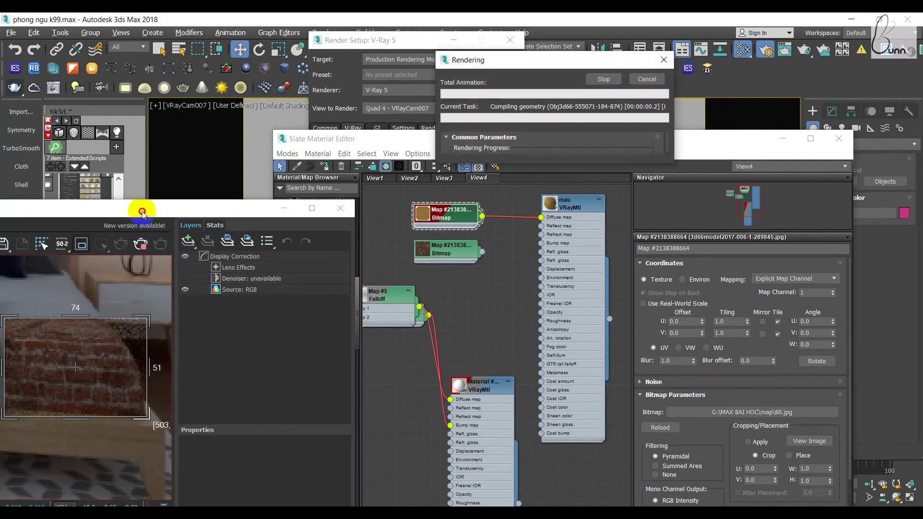
Maximize the V-Ray Frame Buffer and zoom in to inspect the olive 80.jpg sheet render.
{"action": "left_click_drag", "start_coordinate": [140, 208], "coordinate": [418, 143]}
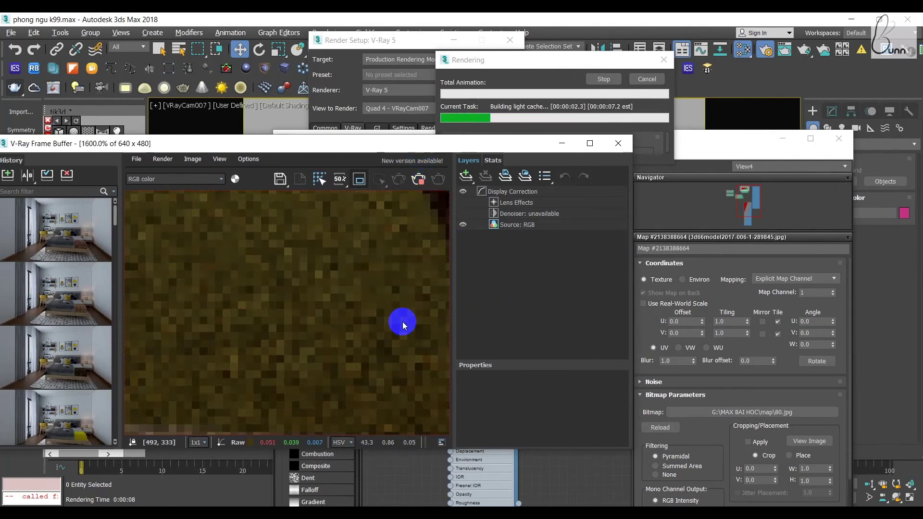
{"action": "left_click", "coordinate": [593, 140]}
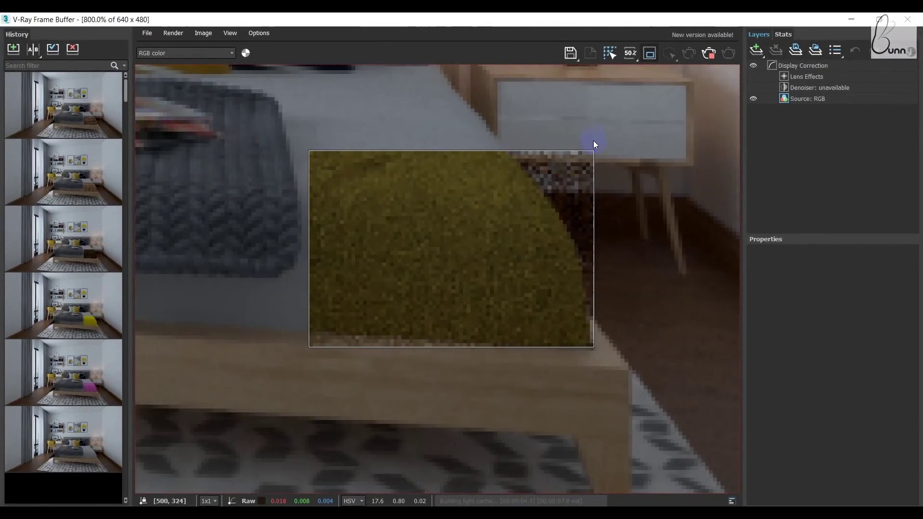
{"action": "scroll", "coordinate": [524, 218], "scroll_direction": "up", "scroll_amount": 1}
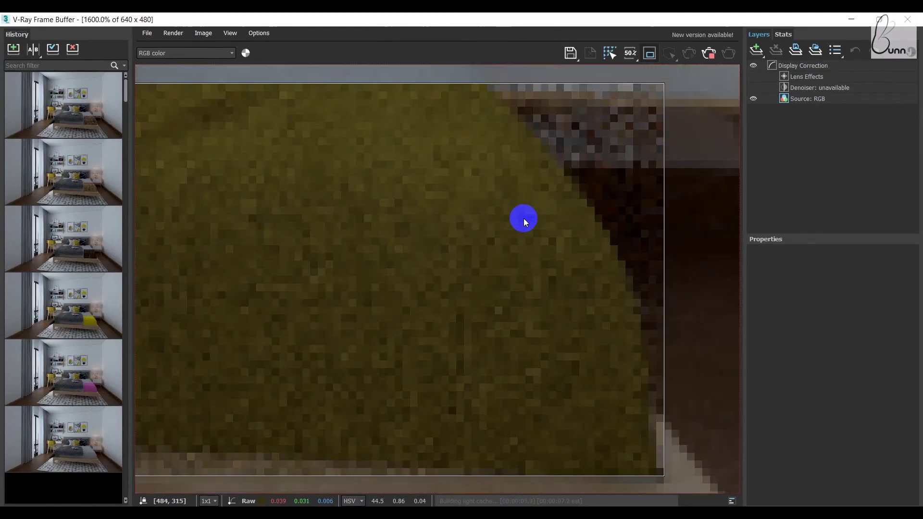
{"action": "scroll", "coordinate": [523, 218], "scroll_direction": "down", "scroll_amount": 1}
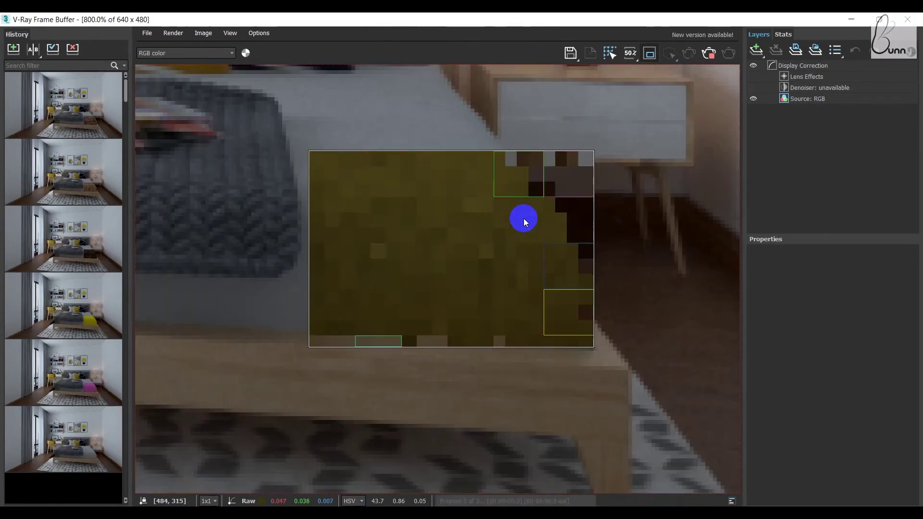